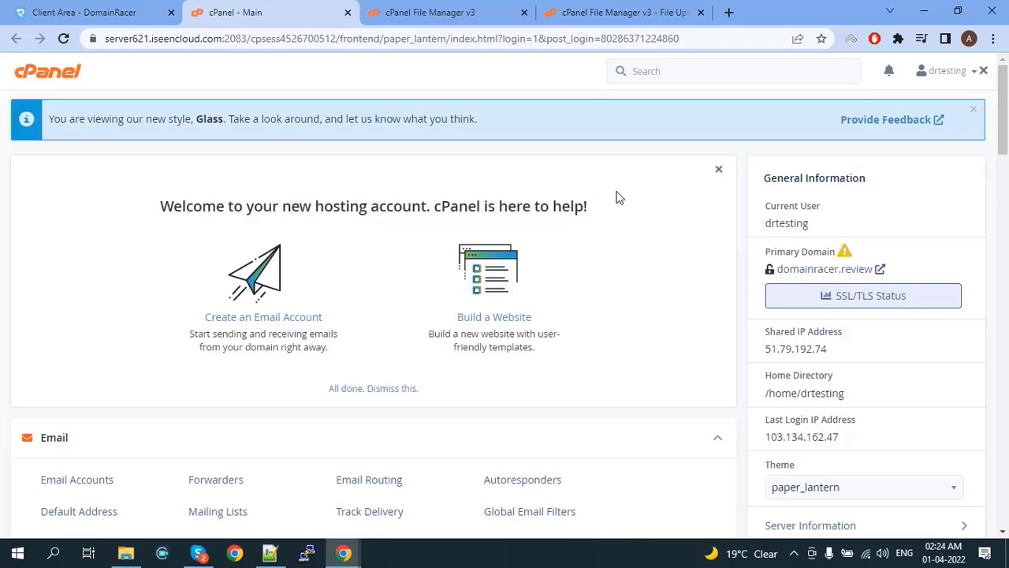
- Confirm the backup-4.1.2022_02-09-47_drtesting.tar.gz upload reached 100% and close the upload page
key(super+s)
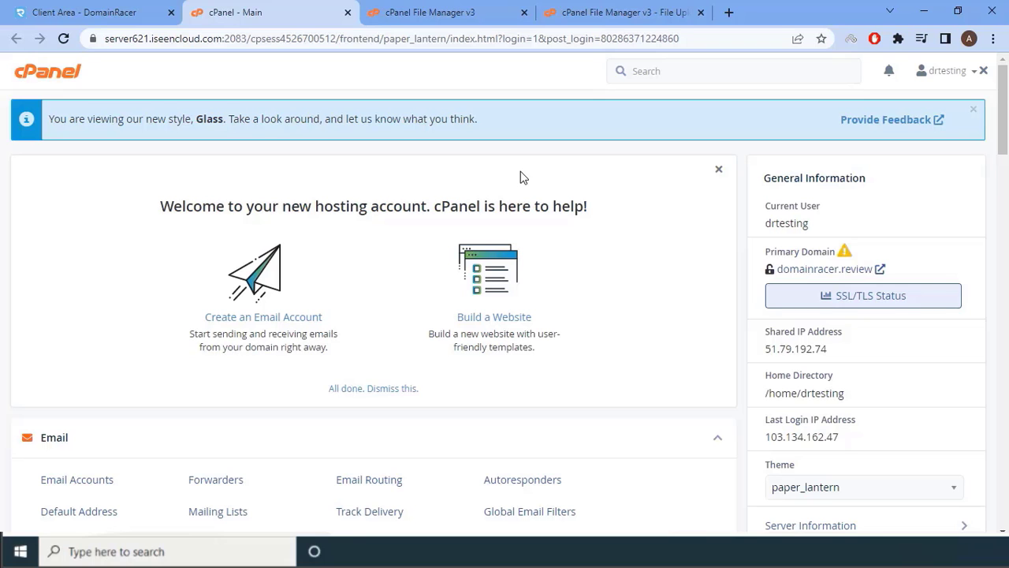
click(449, 13)
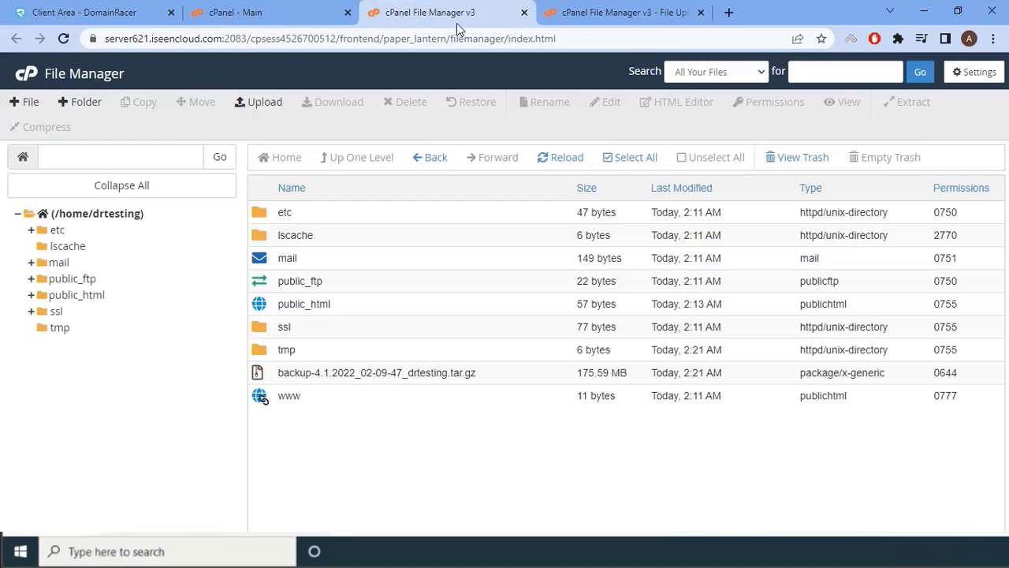
click(630, 13)
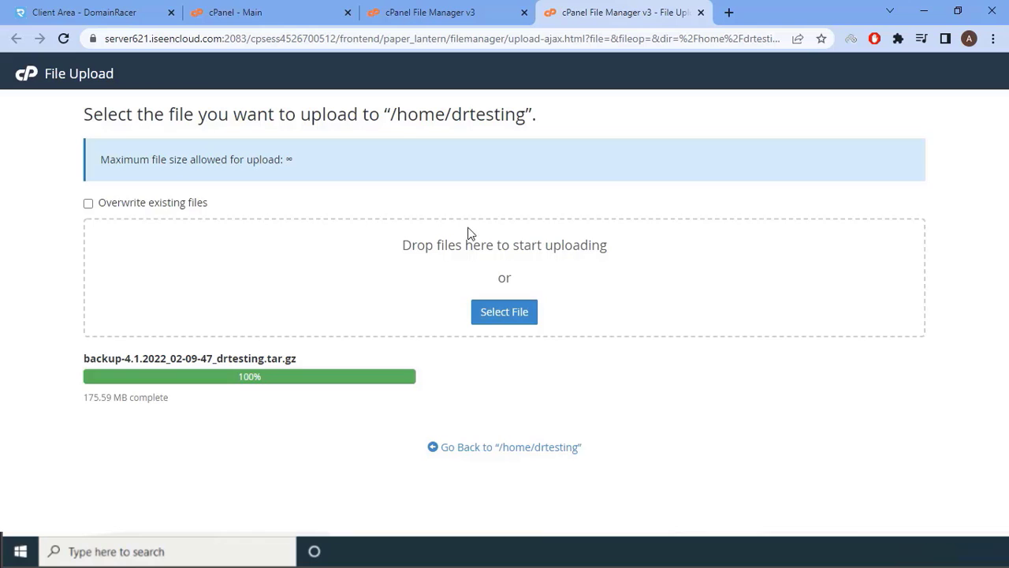
click(701, 11)
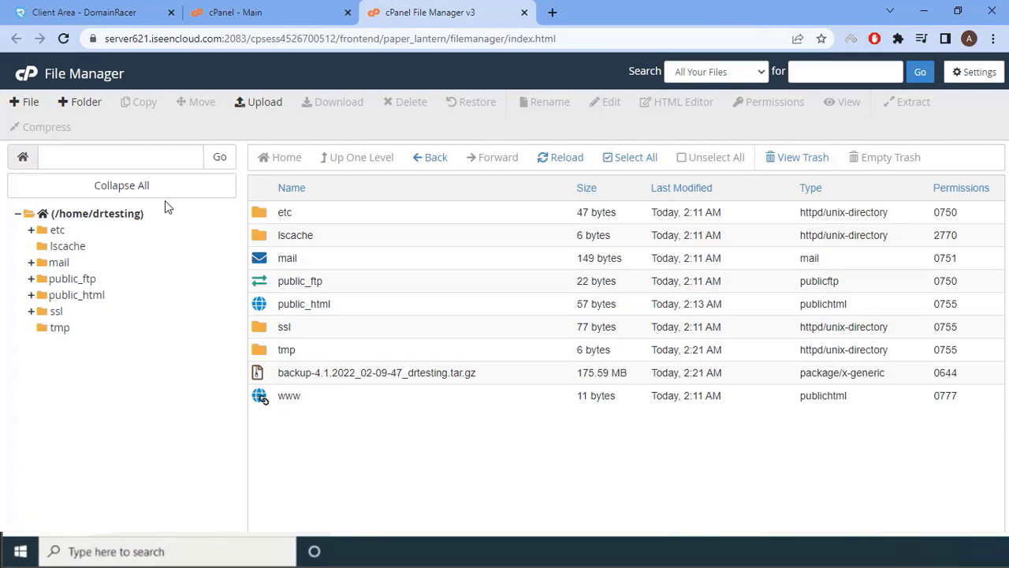
- Create a folder named BACKUP and move the uploaded .tar.gz archive into it
click(91, 102)
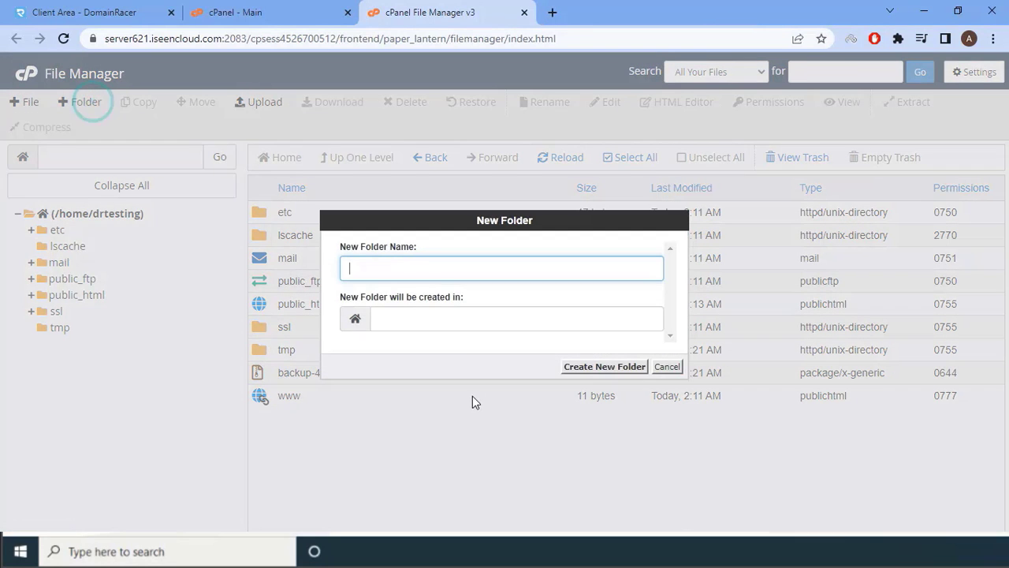
text(BACKUP)
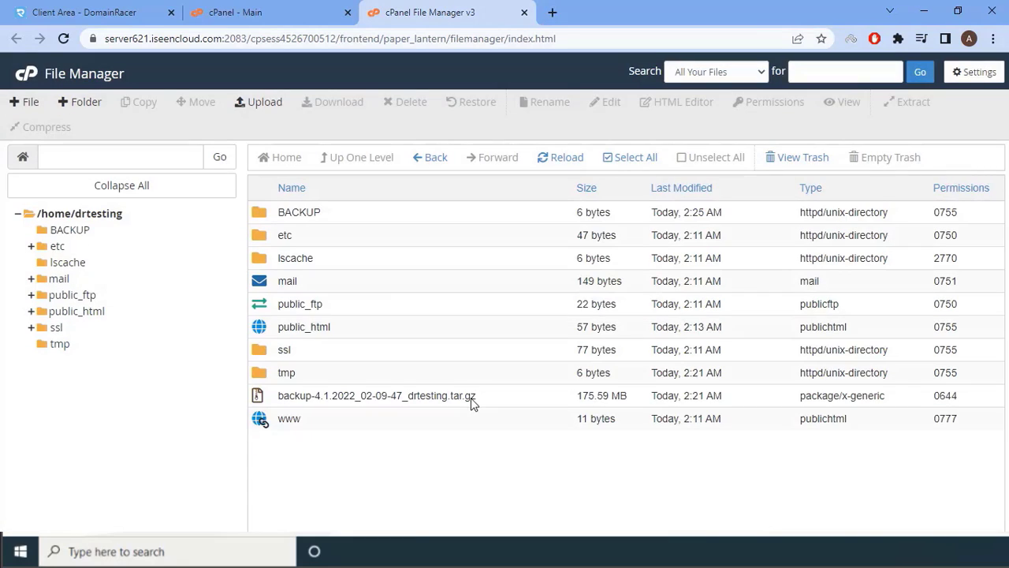
click(471, 402)
drag(472, 402, 353, 211)
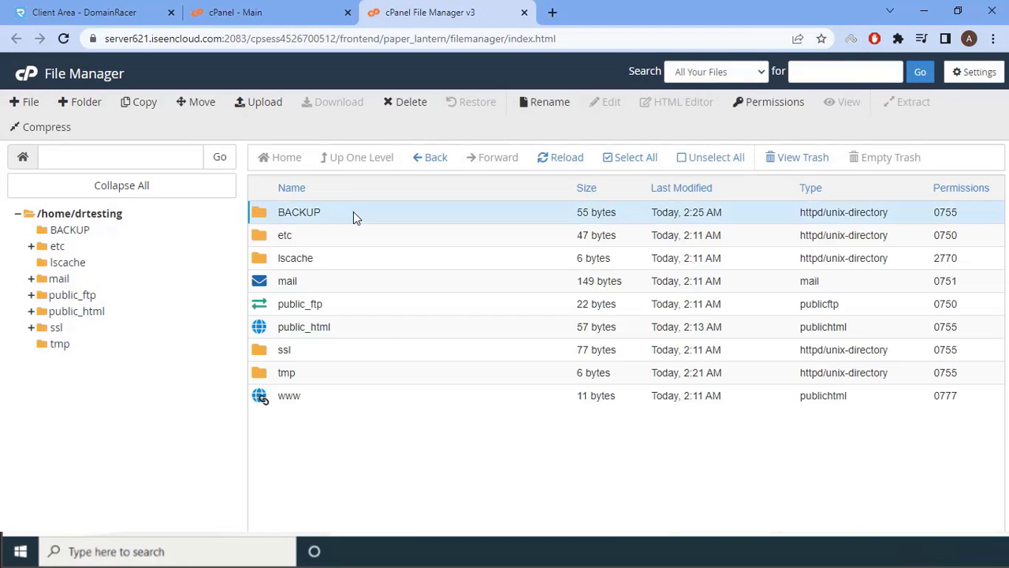
- Extract the backup archive inside the BACKUP folder and open the extracted folder
double_click(353, 211)
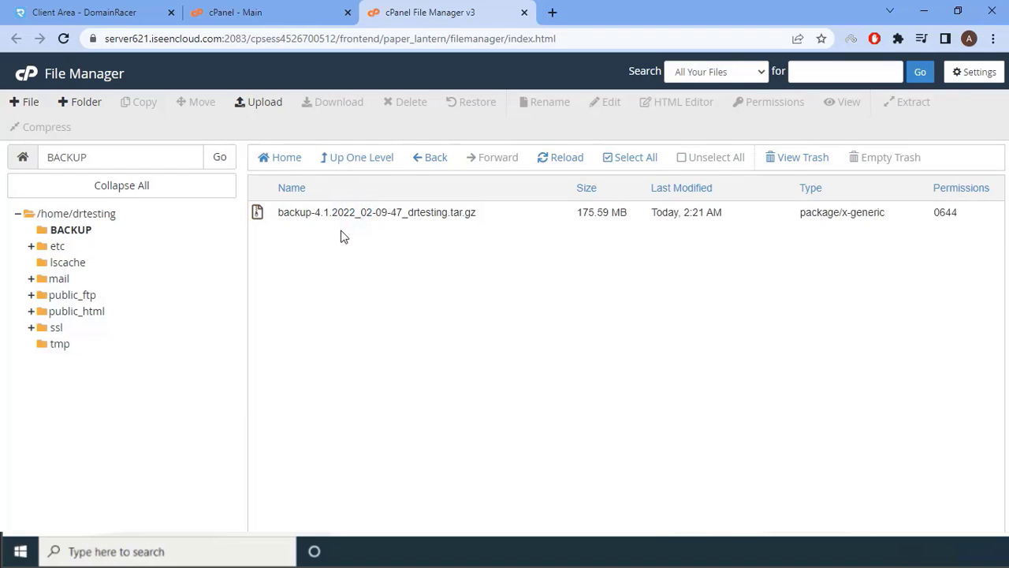
right_click(428, 213)
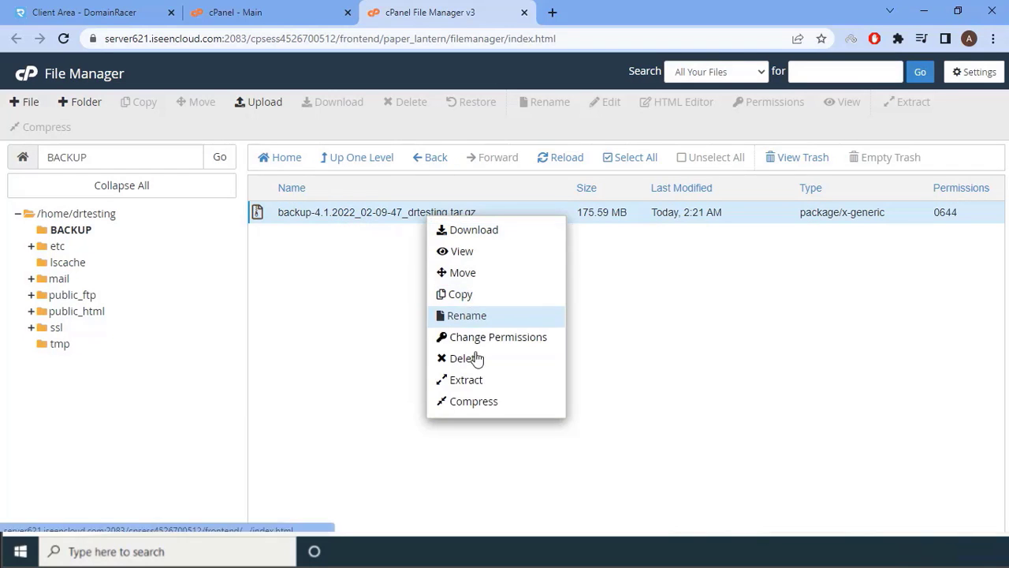
click(470, 386)
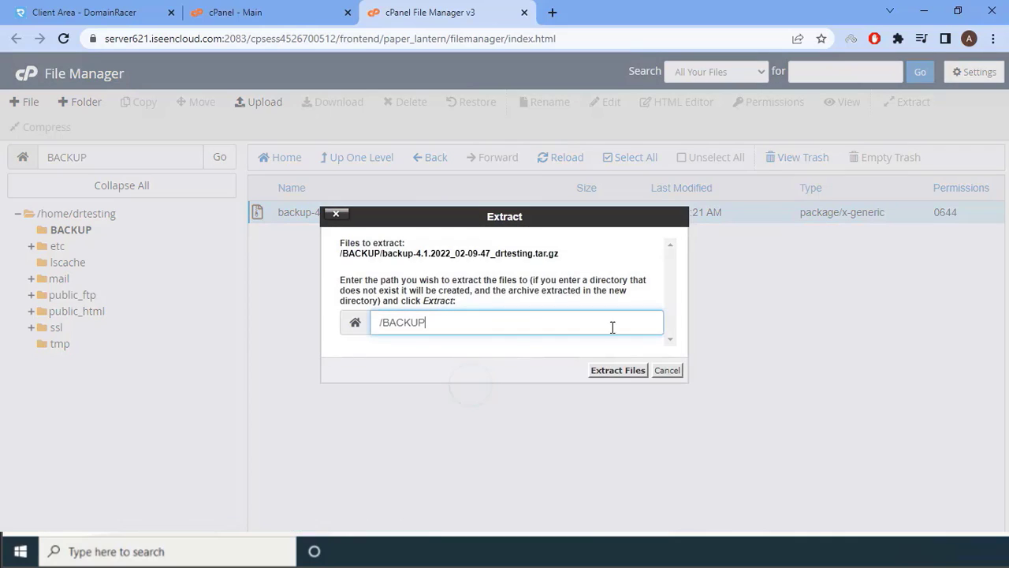
click(626, 379)
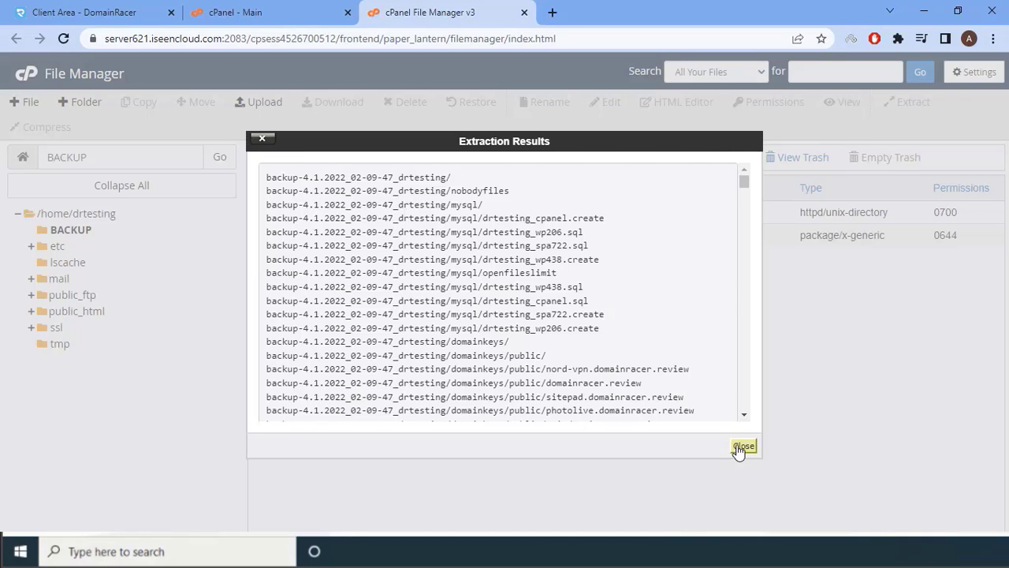
click(736, 444)
double_click(445, 213)
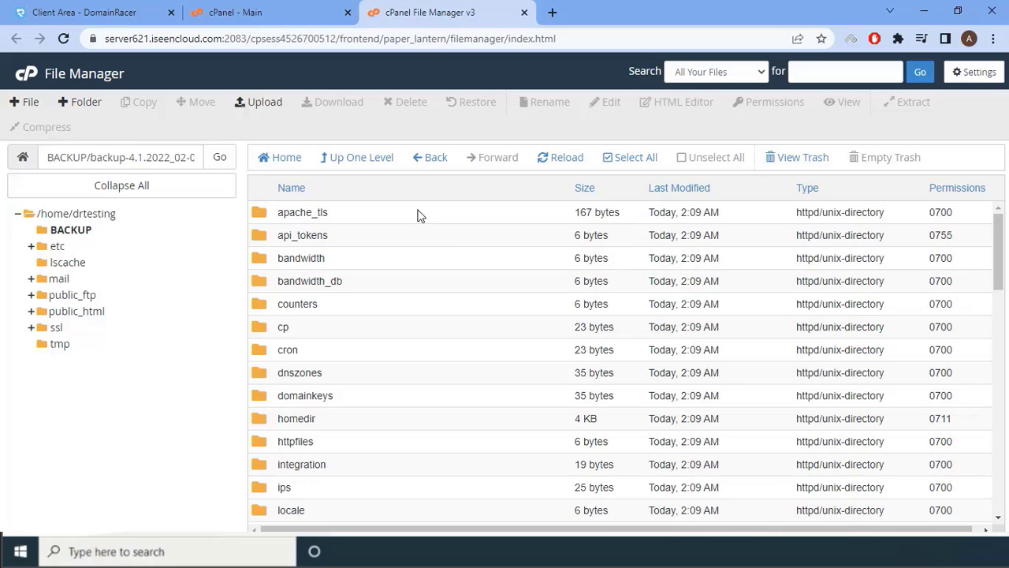
- Select all 26 files in the backup's homedir/public_html and drop them onto the live public_html
scroll(444, 440, down, 6)
scroll(510, 364, down, 1)
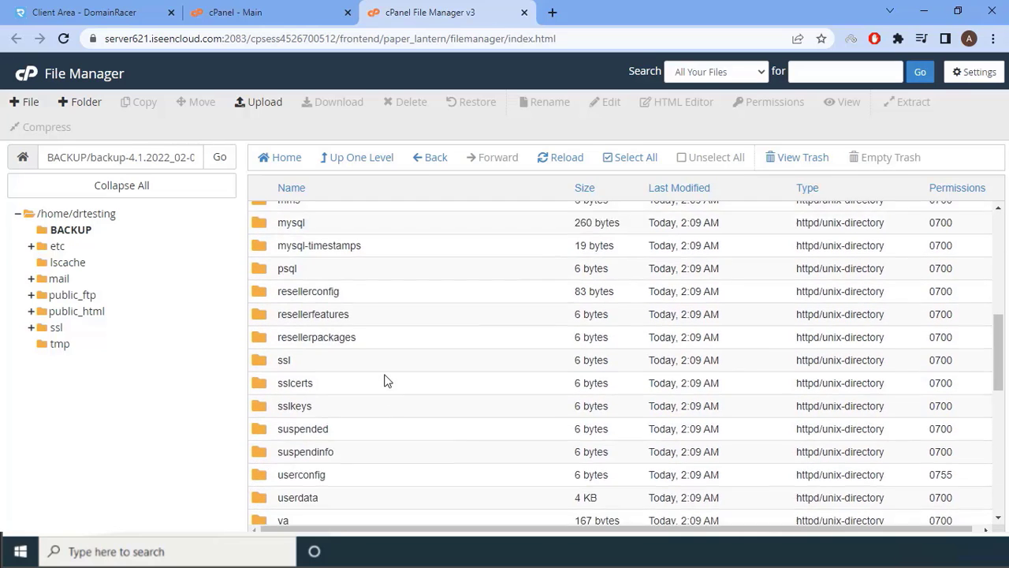
scroll(387, 379, up, 5)
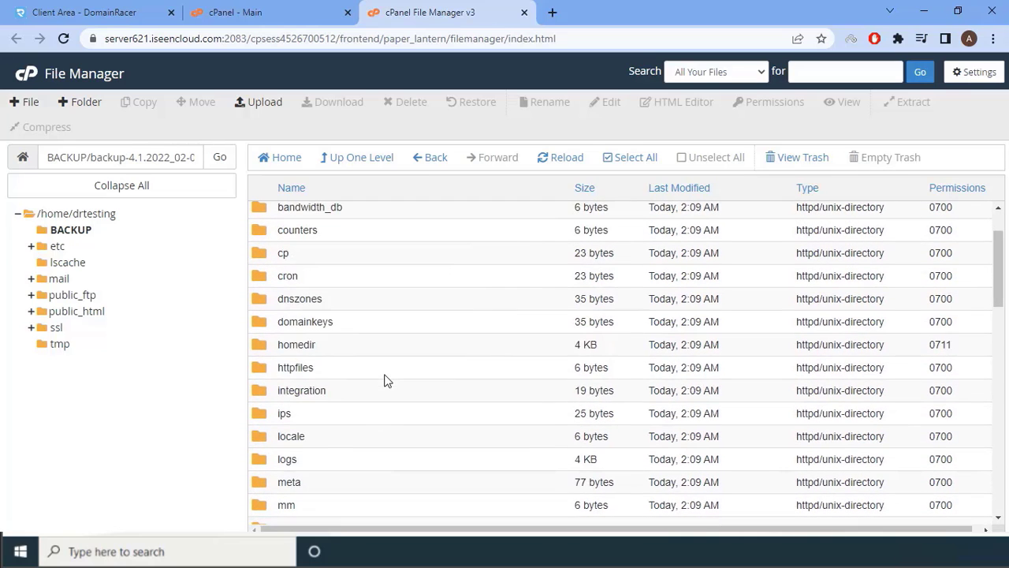
double_click(338, 352)
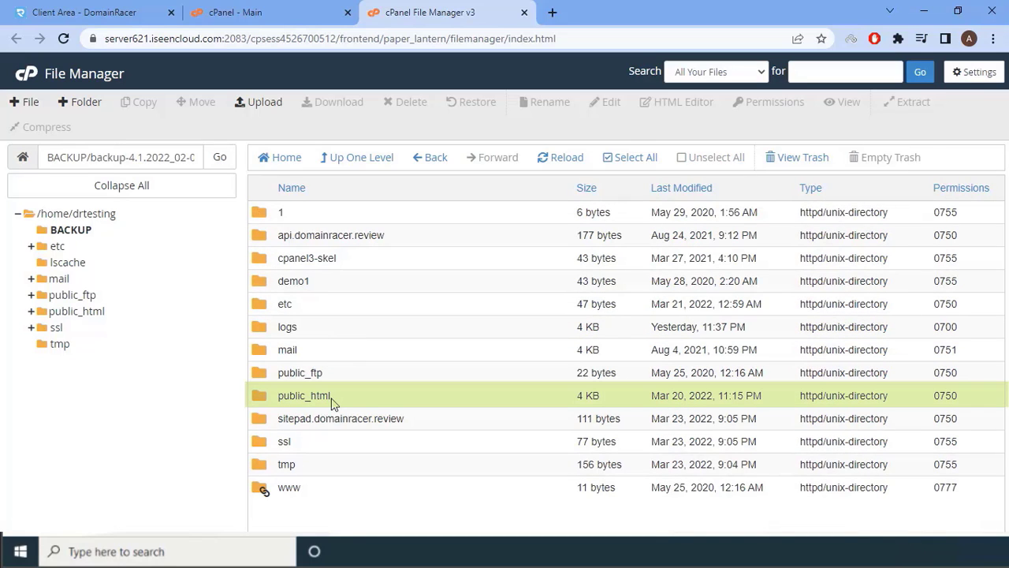
double_click(372, 401)
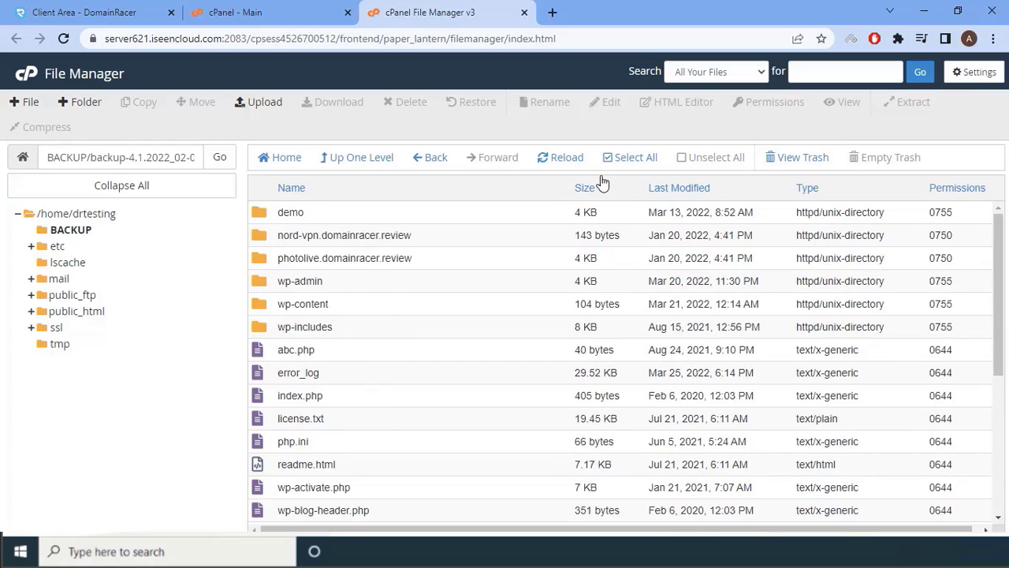
click(641, 159)
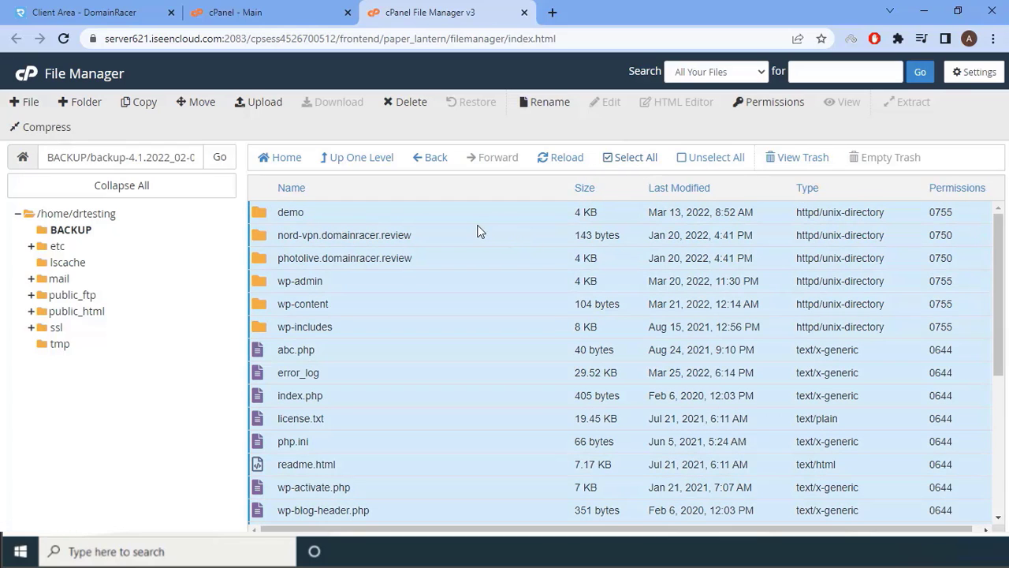
drag(475, 223, 115, 322)
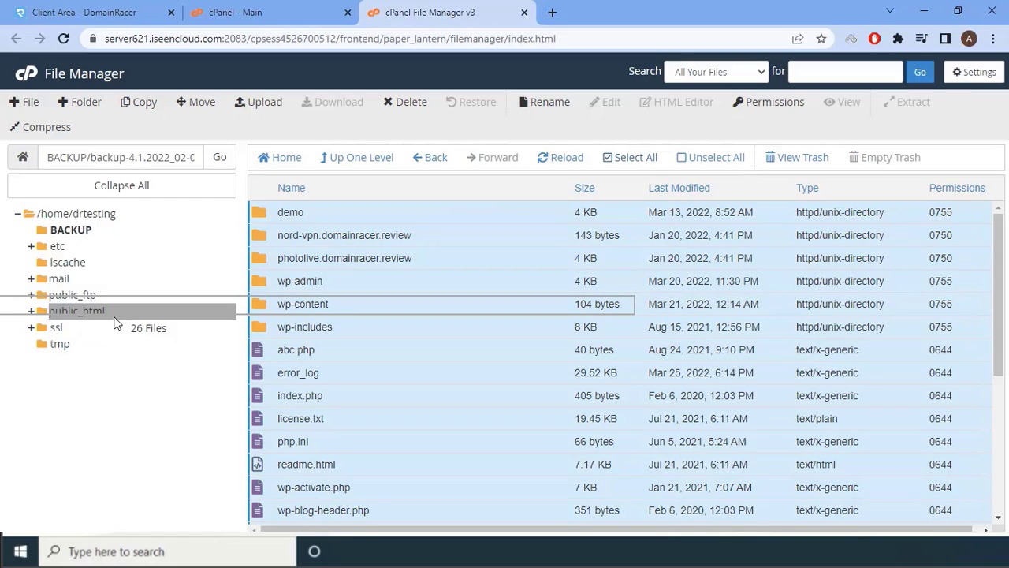
drag(114, 321, 115, 319)
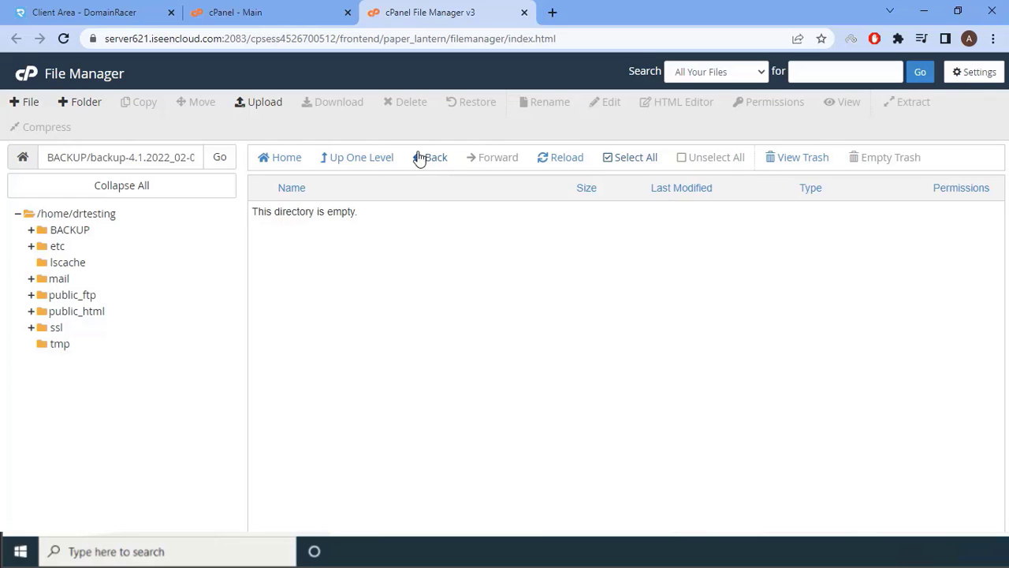
click(384, 160)
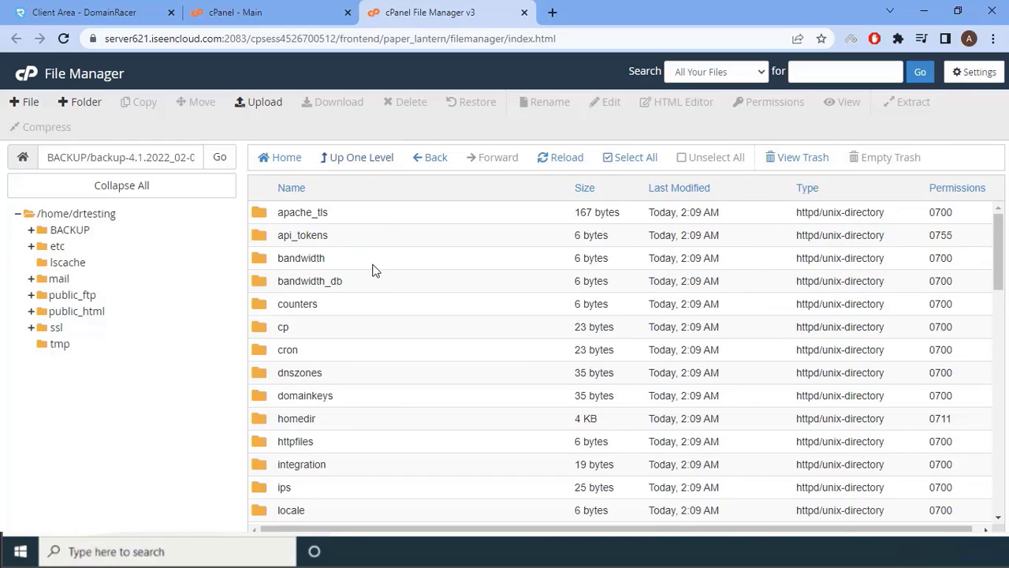
- Select all 13 items in the backup's homedir/mail and drop them onto the home mail folder
scroll(374, 272, down, 1)
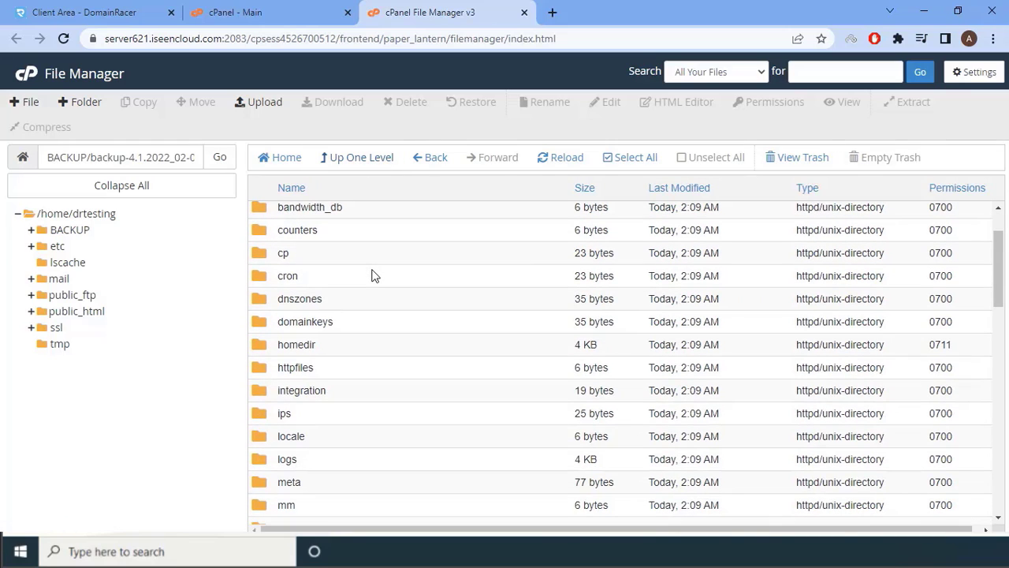
scroll(374, 275, up, 2)
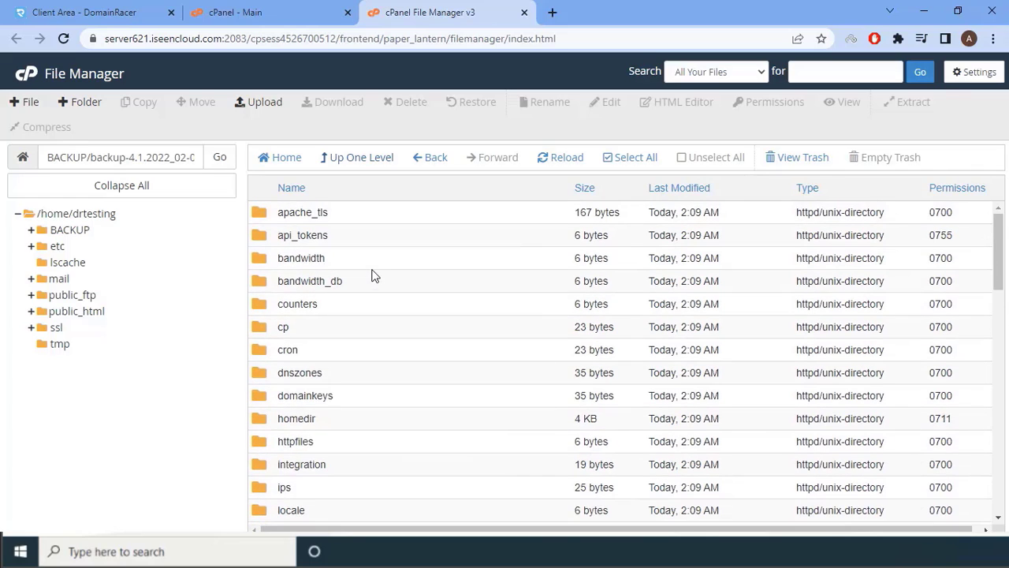
click(351, 424)
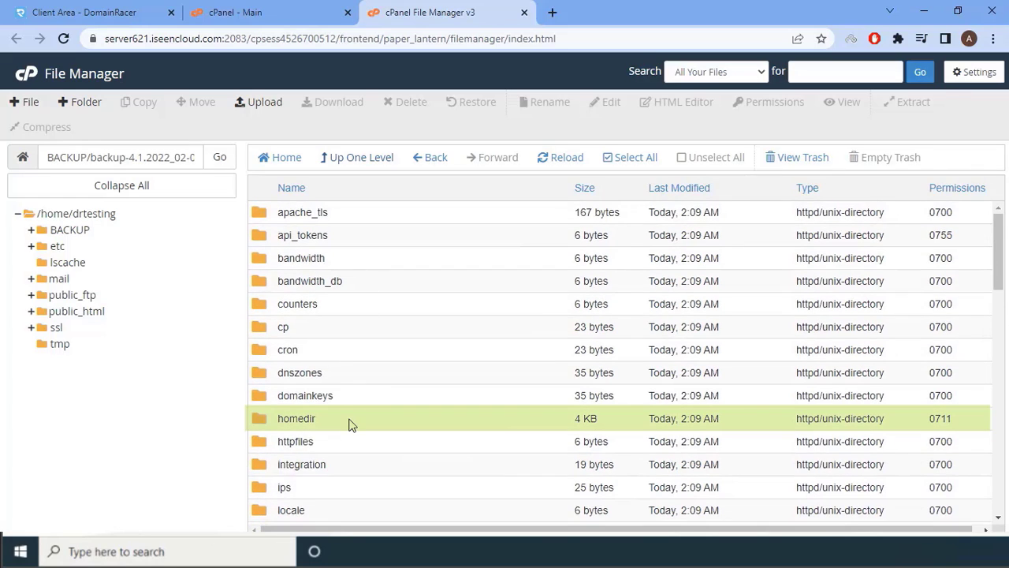
double_click(351, 424)
click(330, 357)
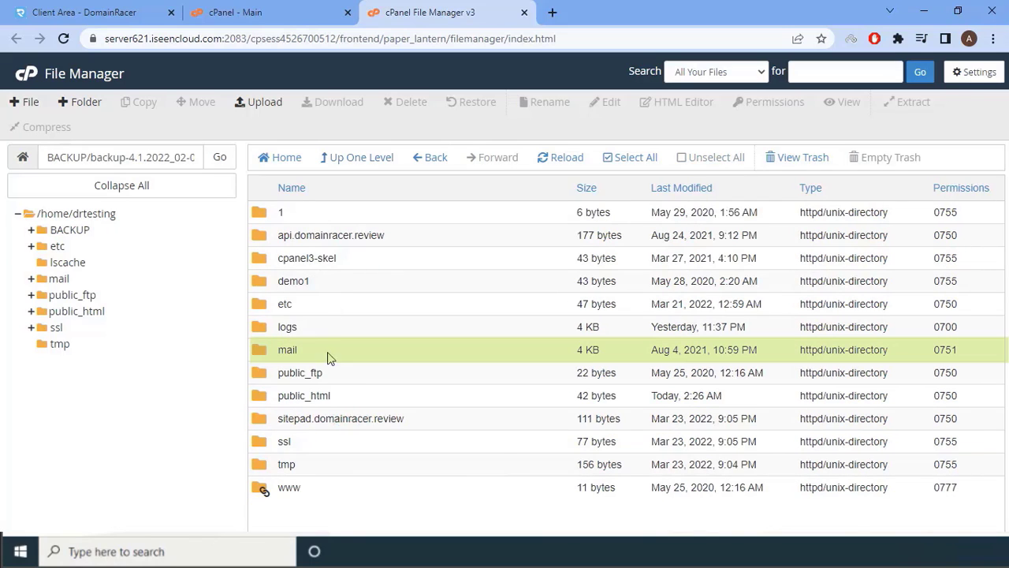
double_click(328, 357)
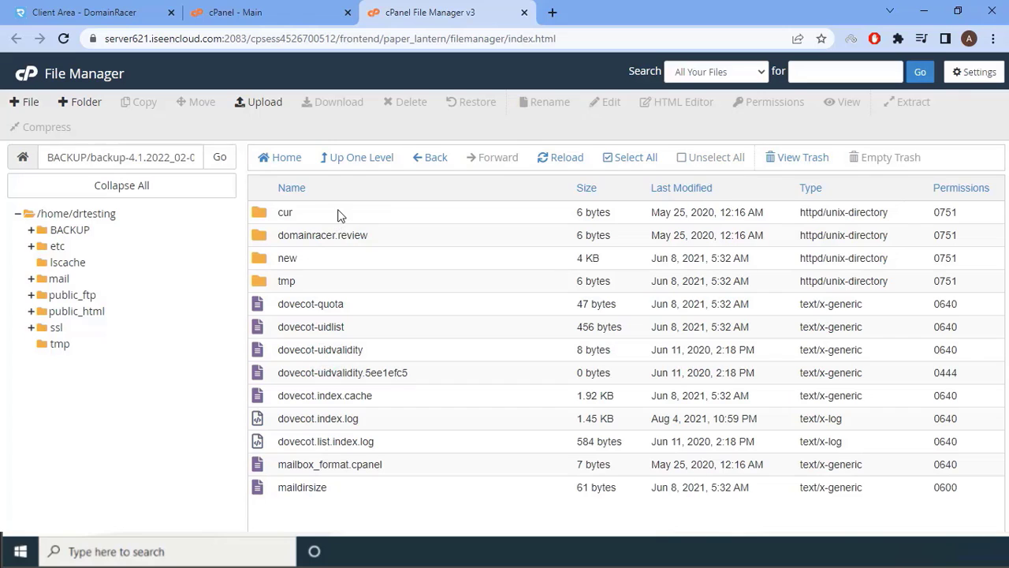
click(631, 158)
drag(356, 234, 78, 281)
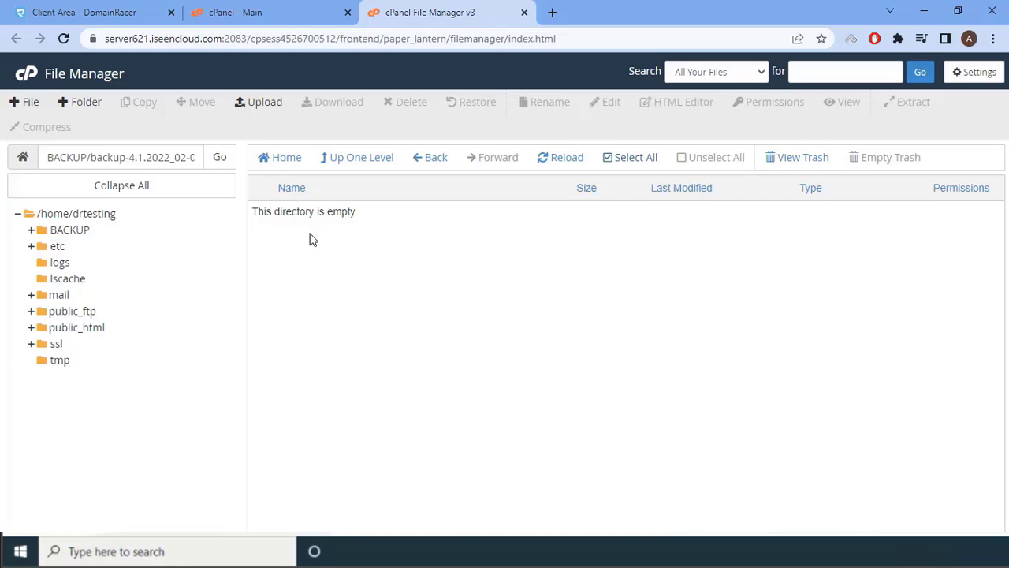
click(352, 158)
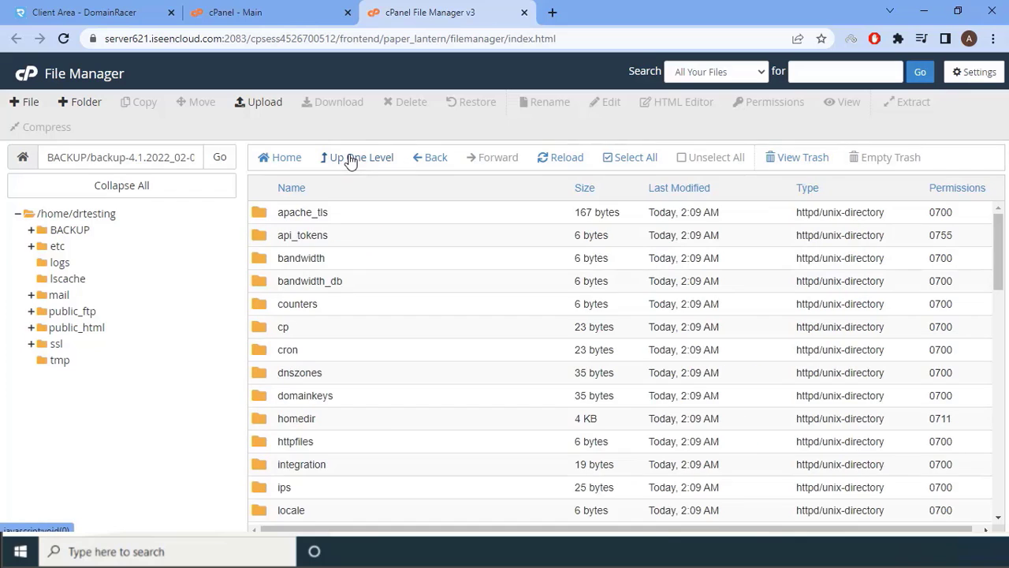
- Download all nine database files from the backup's mysql folder to the Desktop
scroll(352, 301, down, 4)
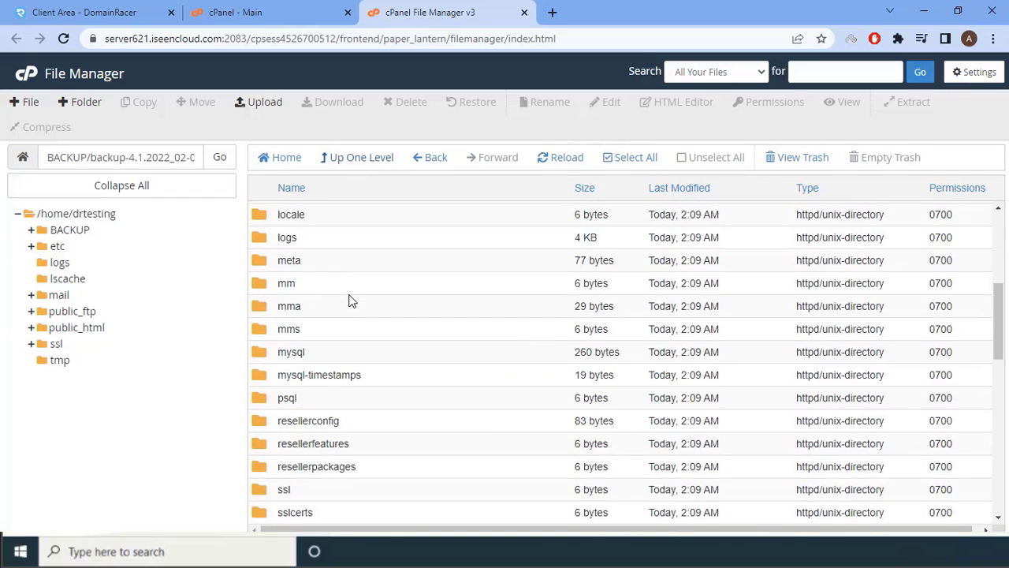
click(312, 356)
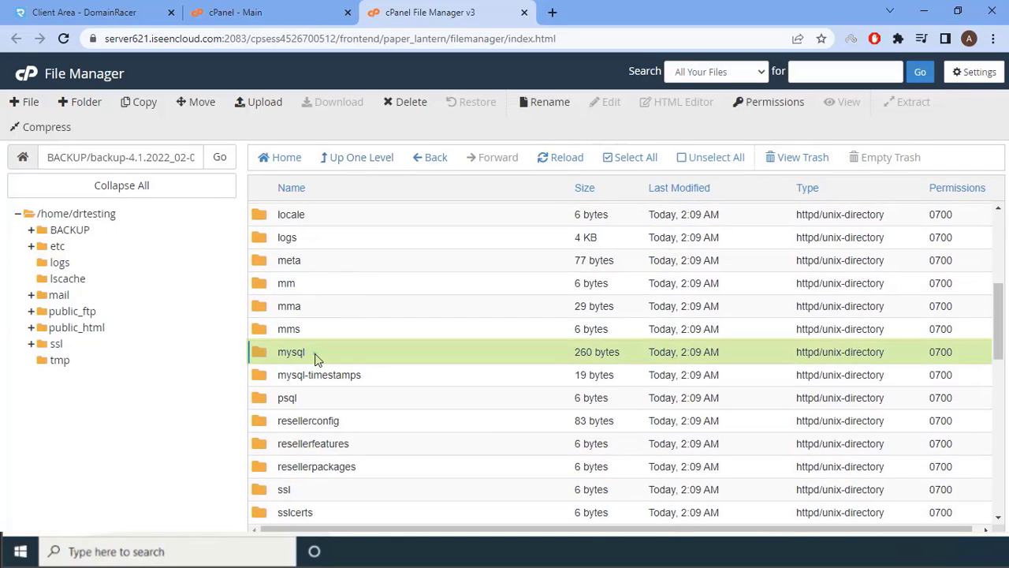
double_click(315, 357)
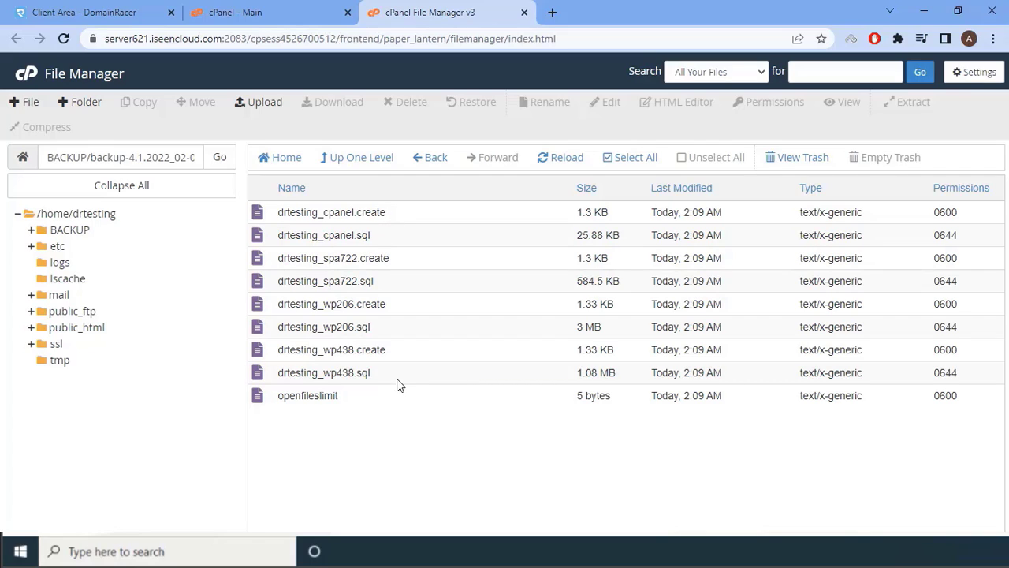
click(612, 161)
right_click(448, 221)
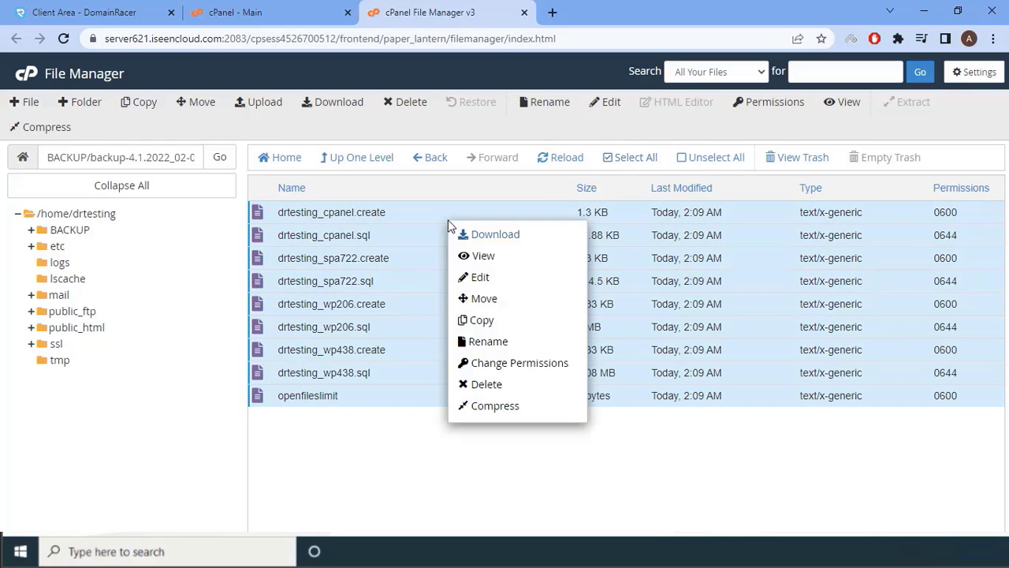
click(515, 241)
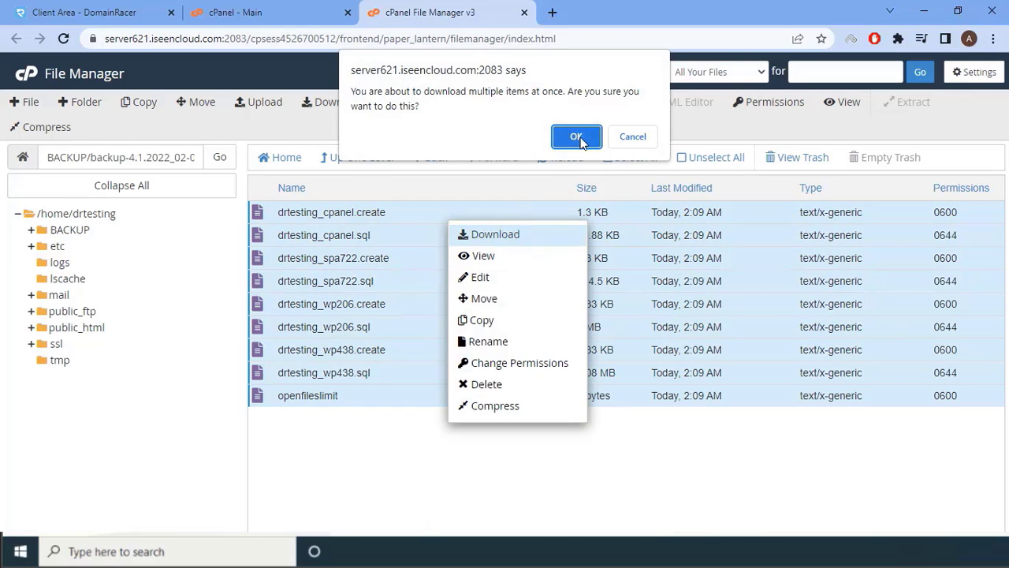
click(572, 135)
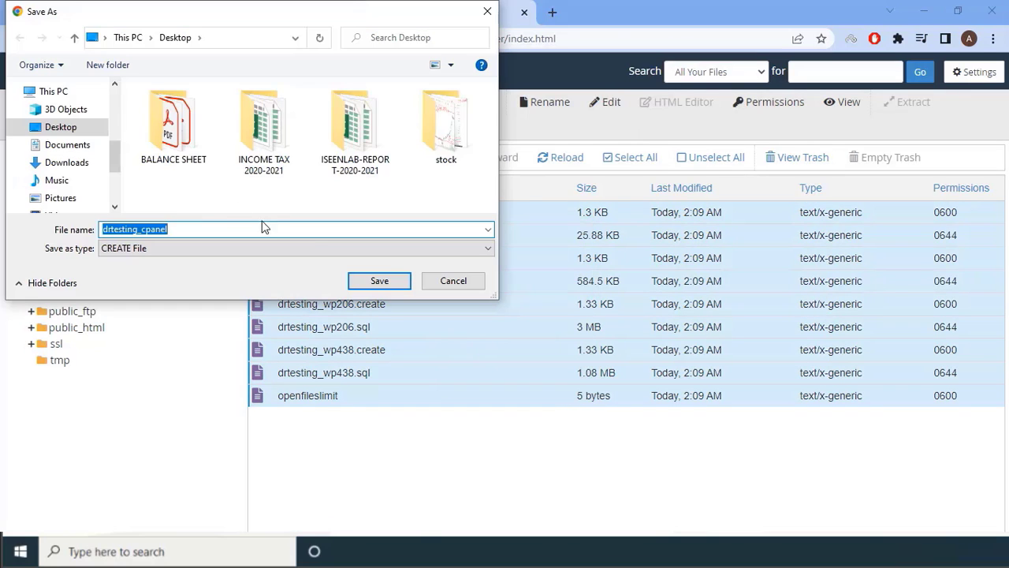
click(380, 282)
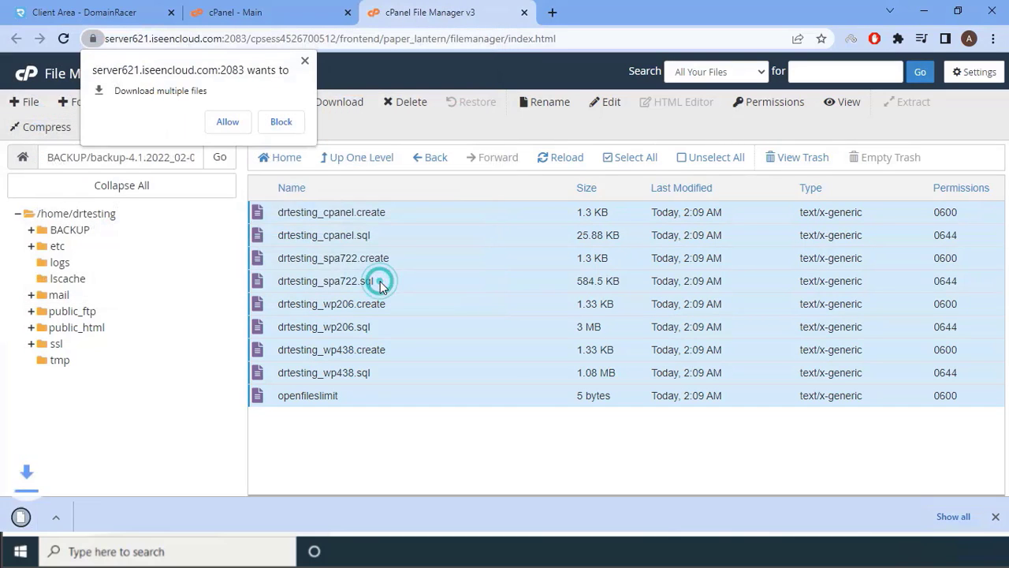
click(228, 124)
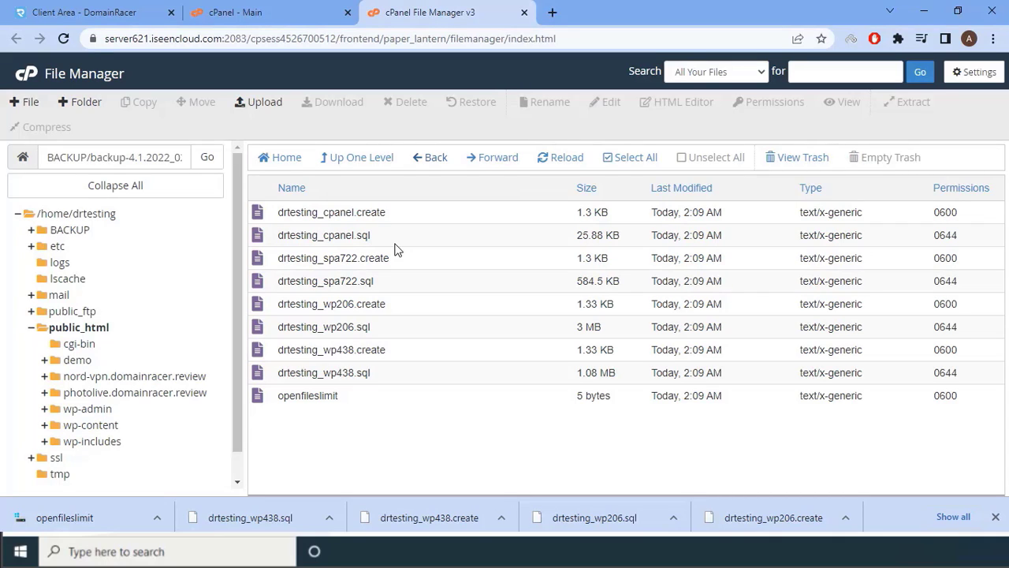
- Open the Backup Wizard from the cPanel home page and choose Restore > MySQL Databases
click(310, 17)
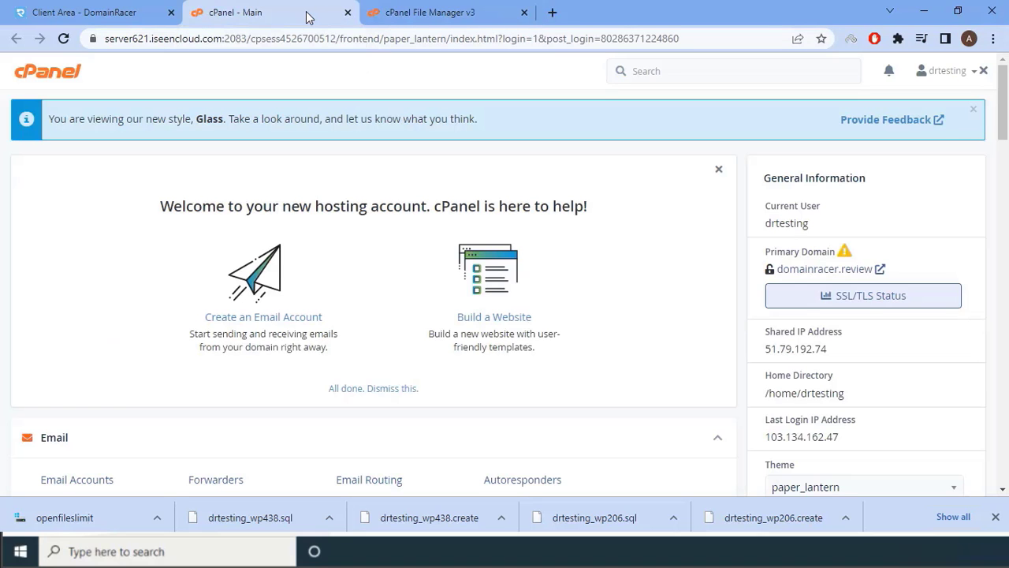
scroll(488, 306, down, 2)
scroll(489, 306, down, 1)
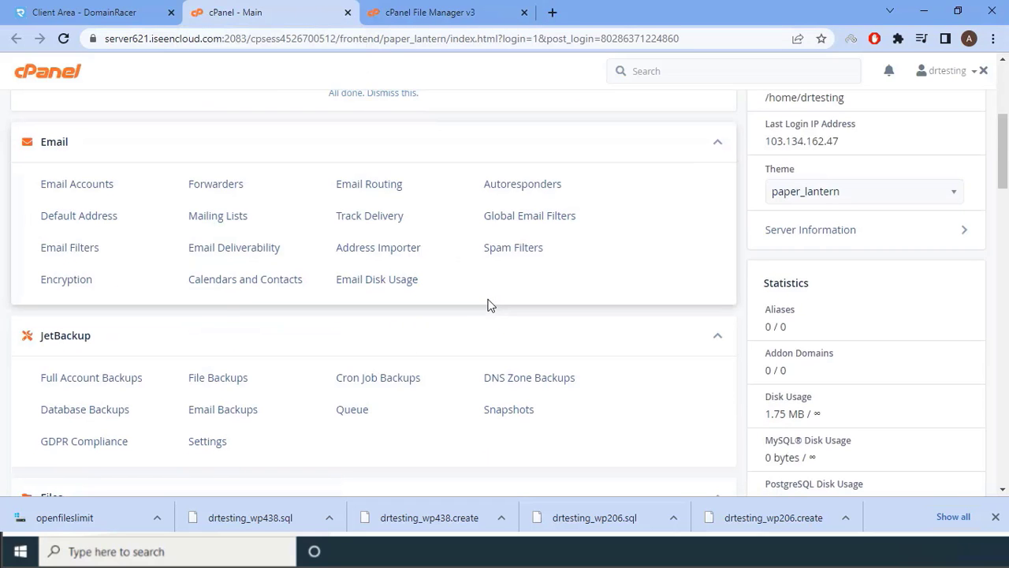
scroll(516, 322, down, 4)
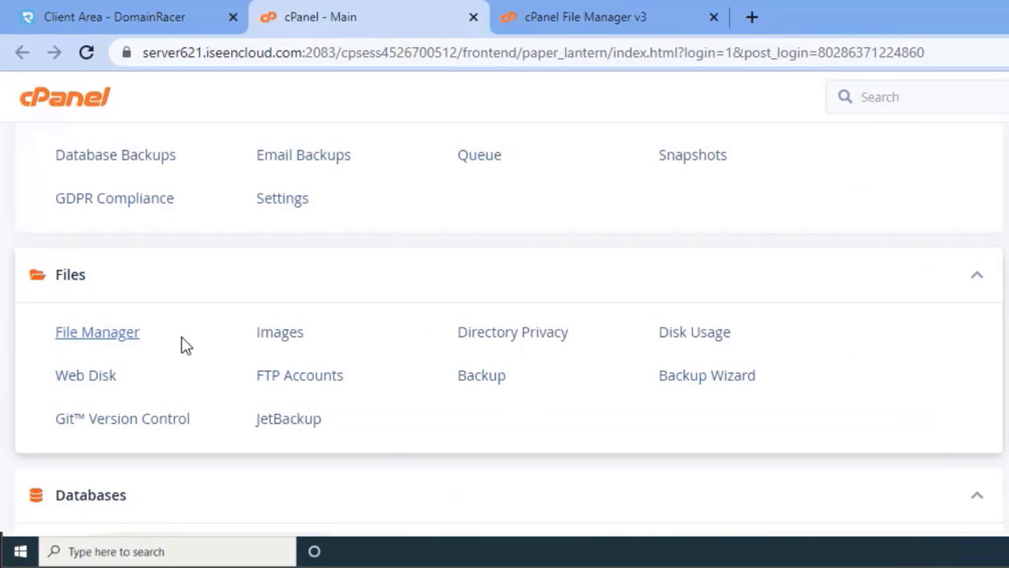
click(690, 377)
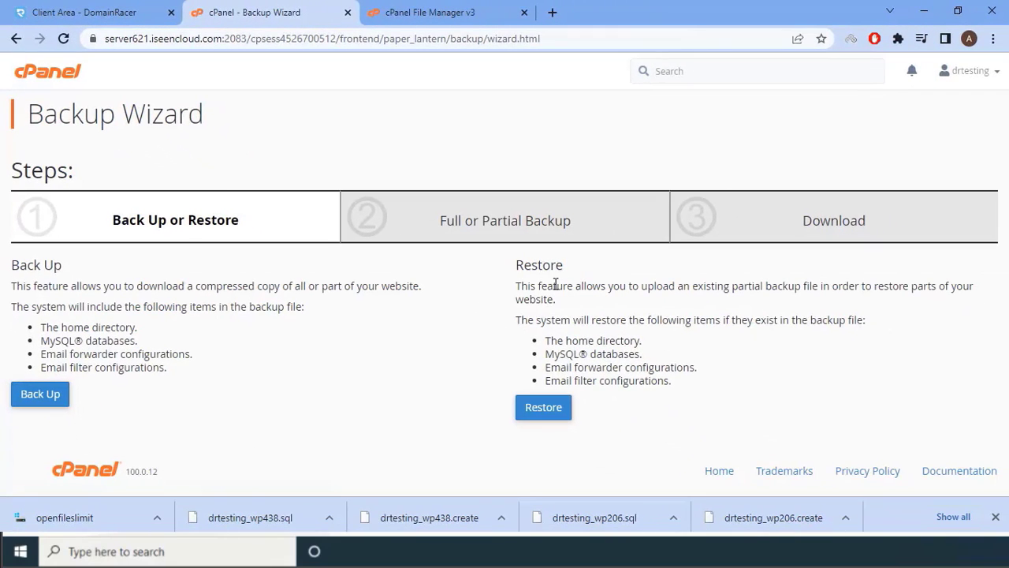
click(552, 416)
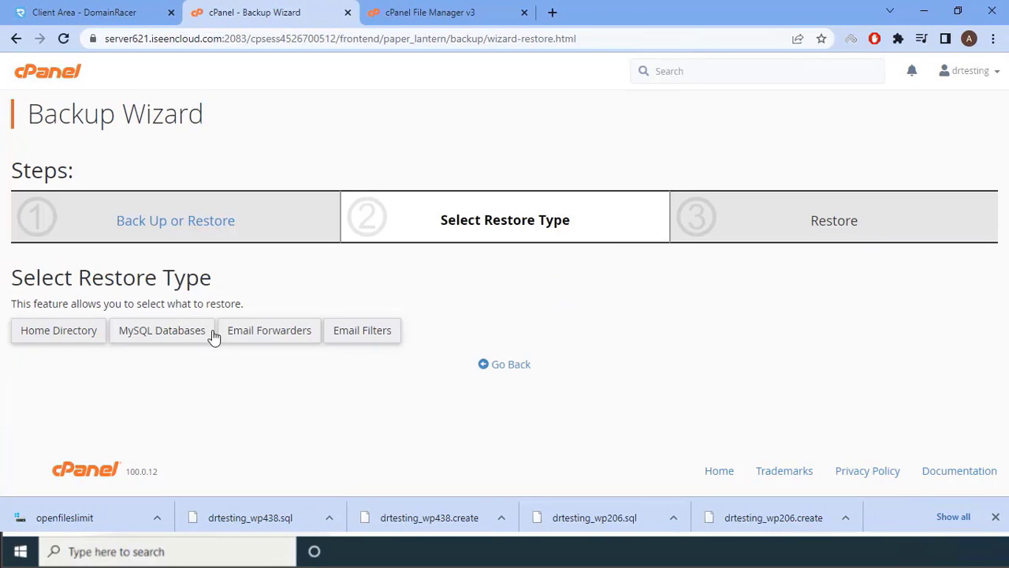
click(136, 339)
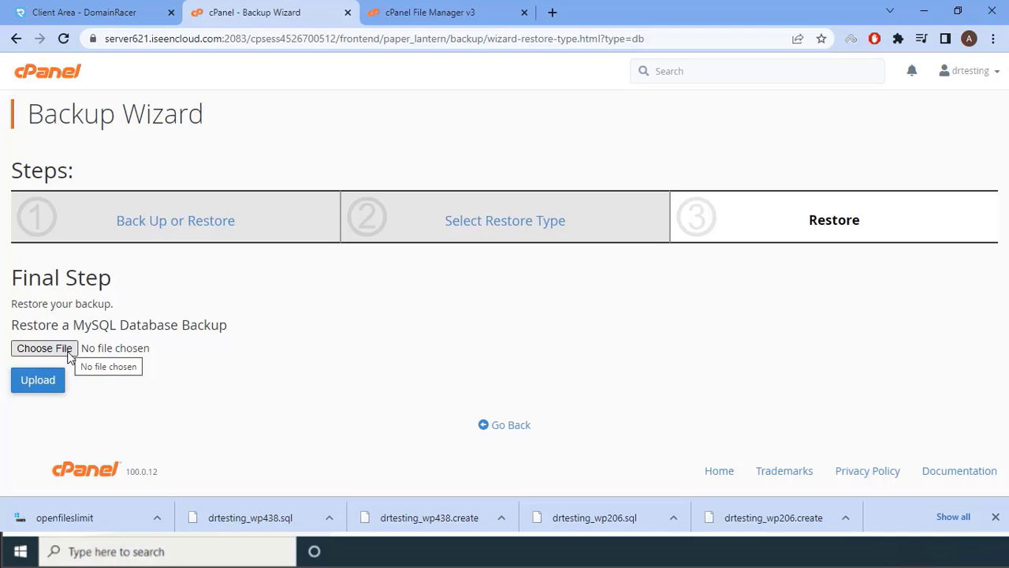
- Upload drtesting_wp206.create from the Desktop to restore the drtesting_wp206 database
click(44, 347)
click(60, 127)
click(193, 225)
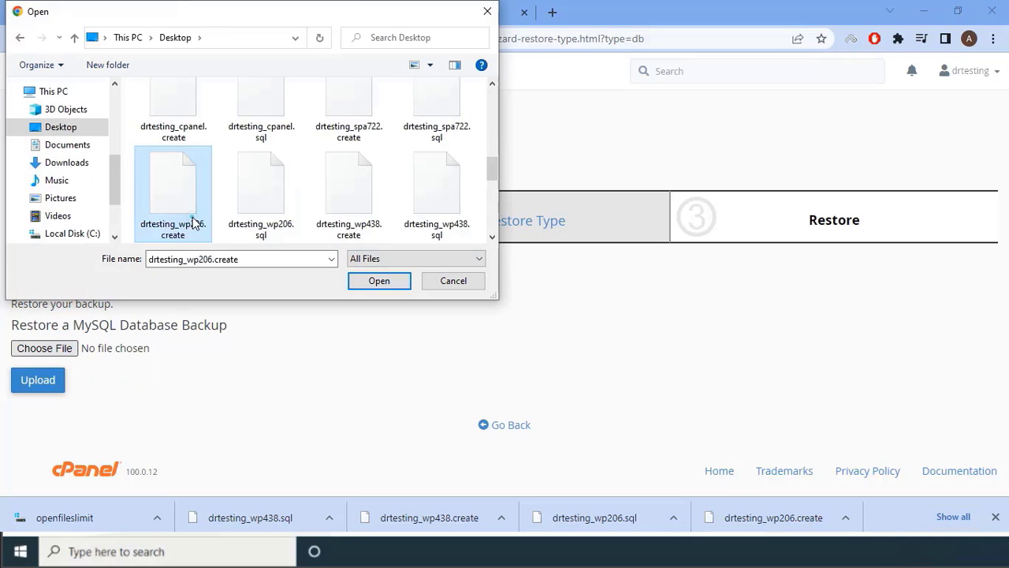
click(387, 282)
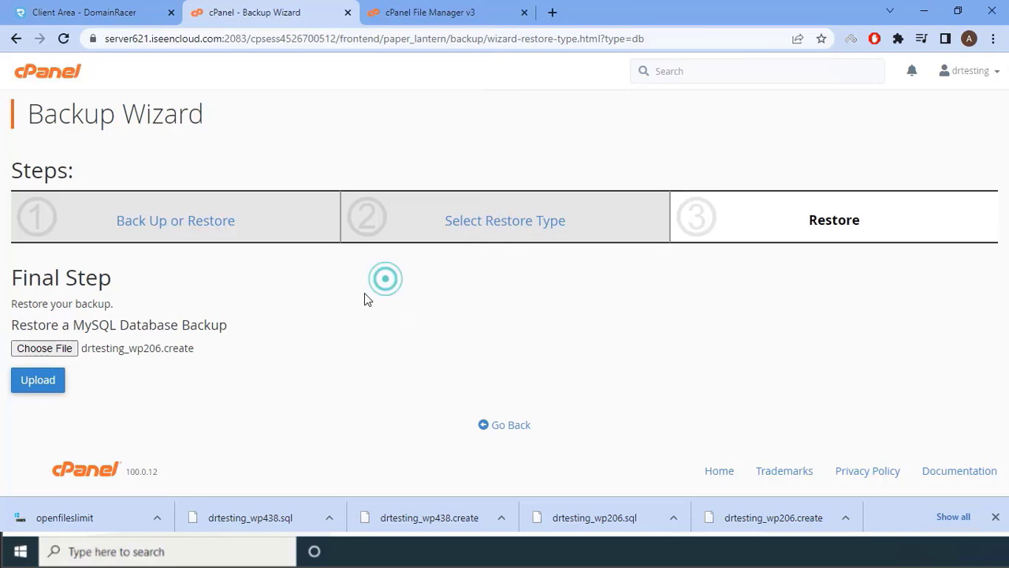
click(45, 387)
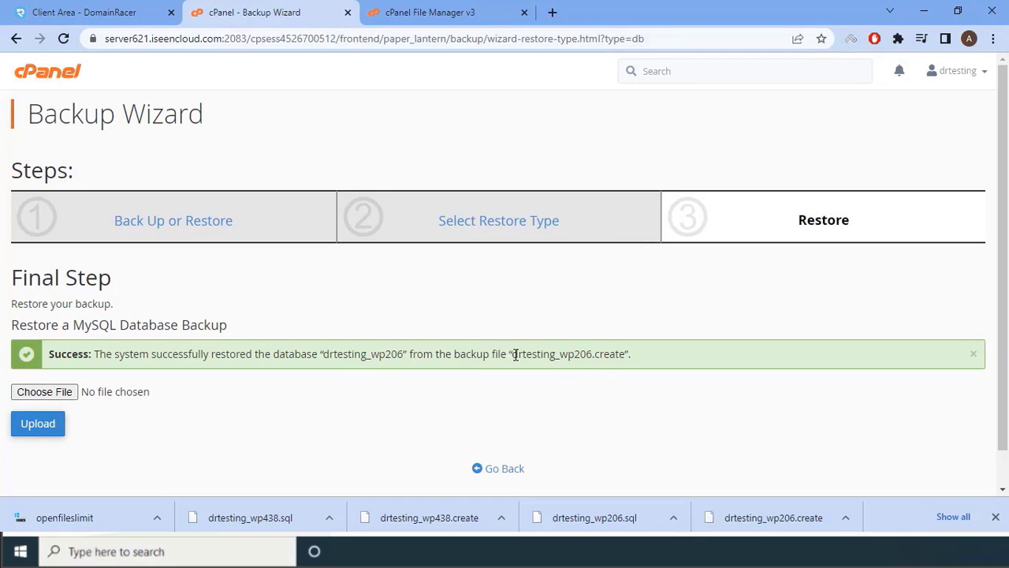
drag(512, 354, 619, 355)
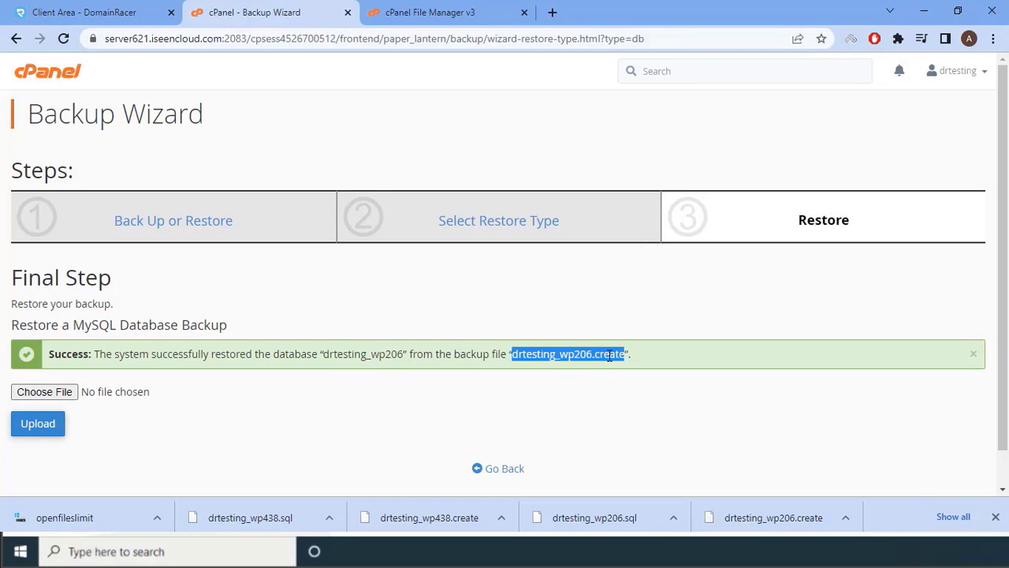
click(65, 396)
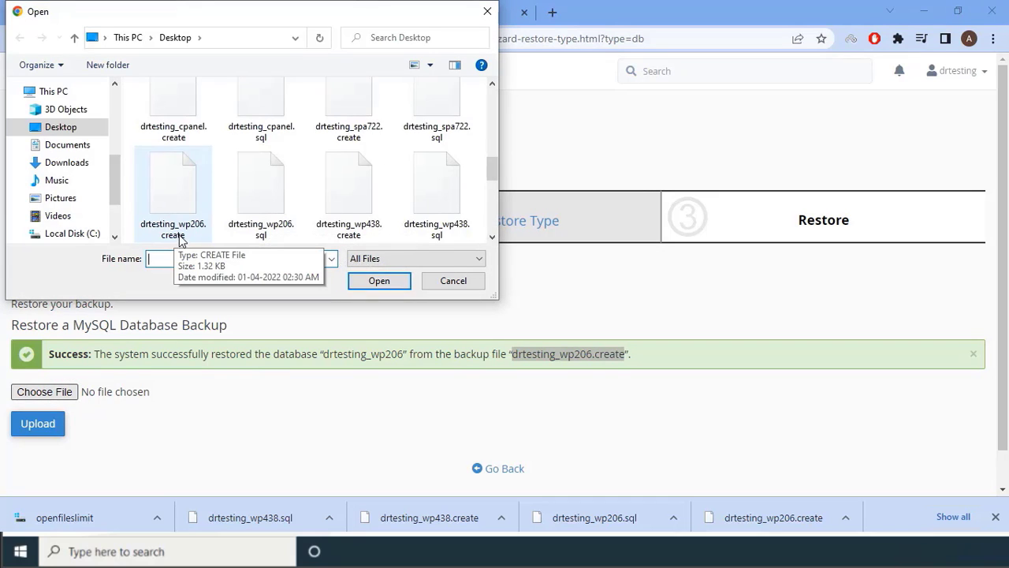
- Choose drtesting_wp206.sql from the Desktop and upload it as the next database backup
click(267, 222)
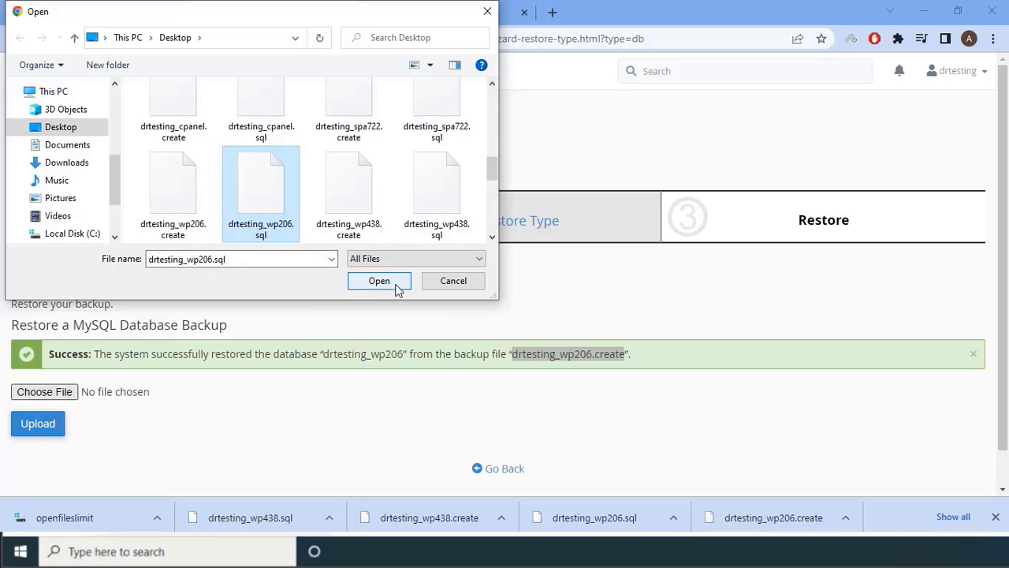
click(398, 282)
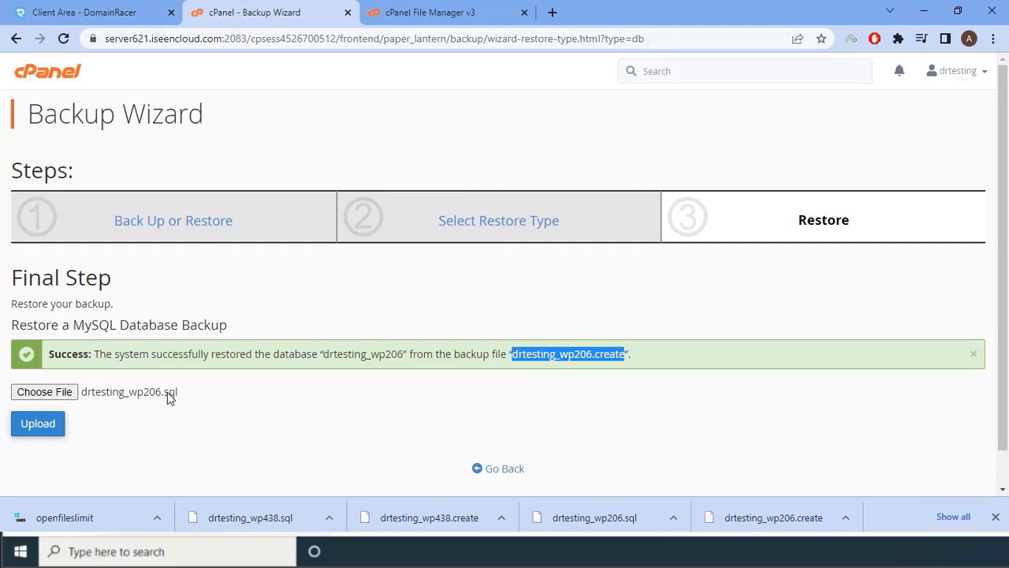
drag(399, 353, 322, 354)
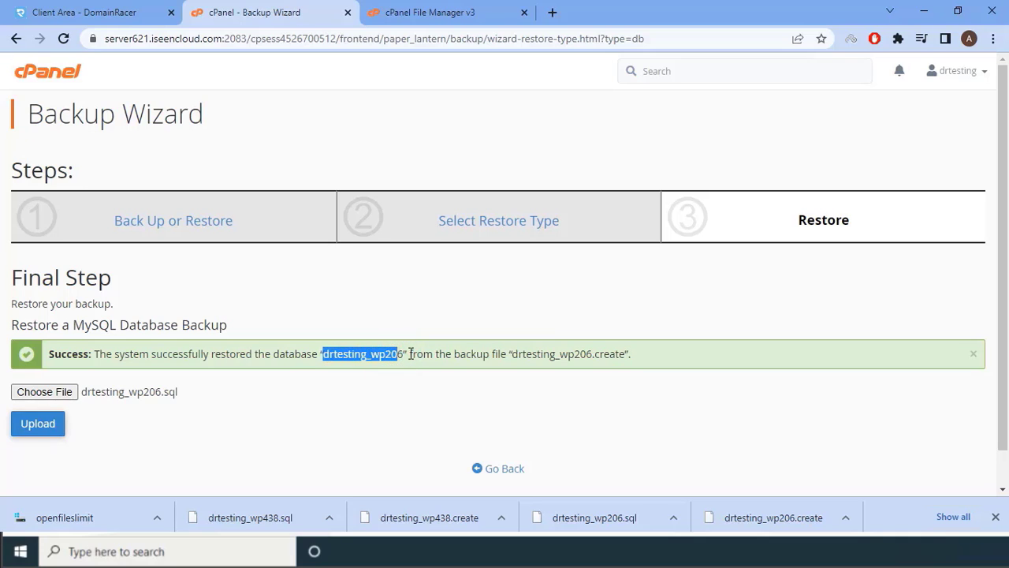
click(48, 425)
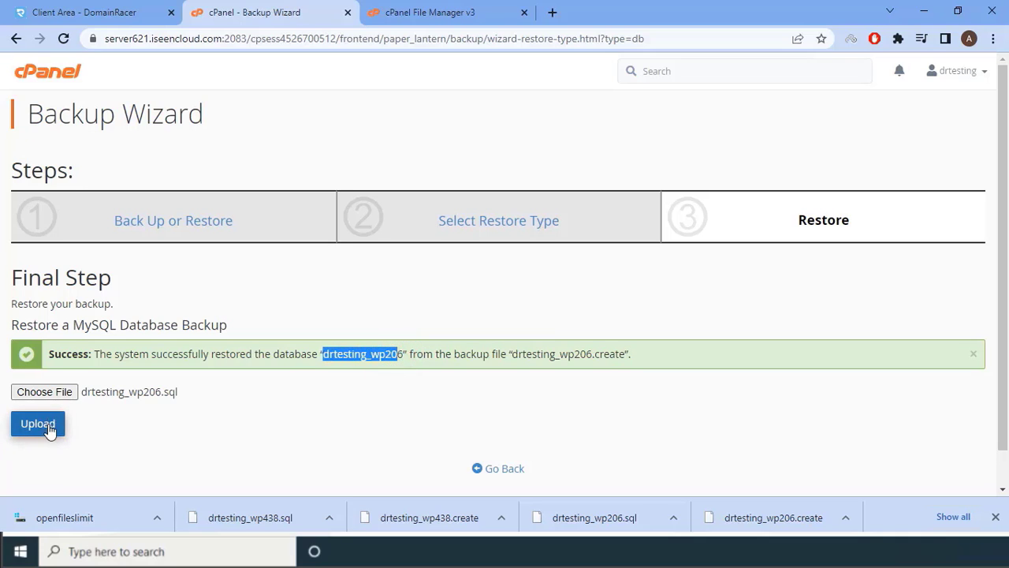
click(48, 426)
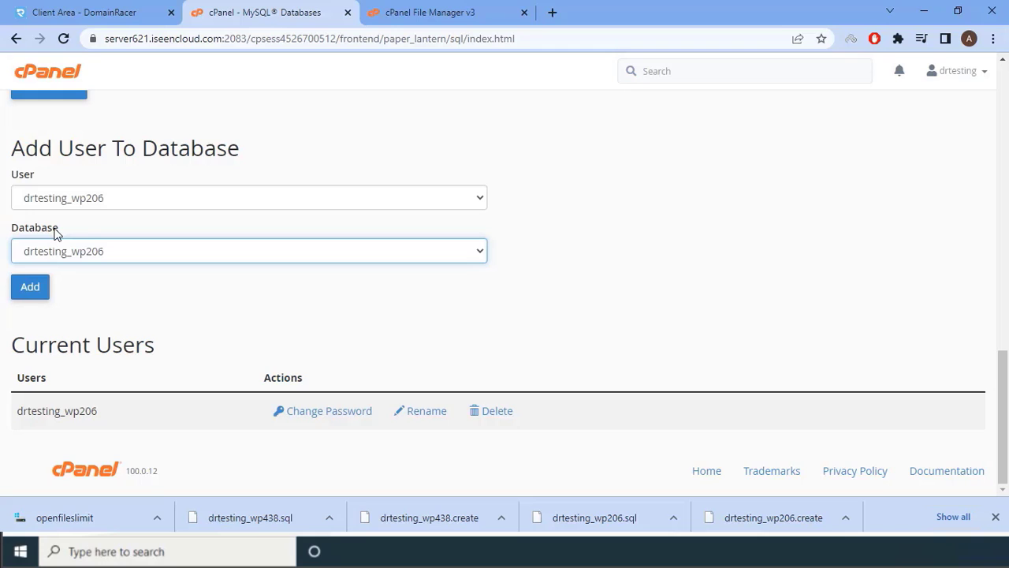
- Add user drtesting_wp206 to database drtesting_wp206 with All Privileges
click(30, 286)
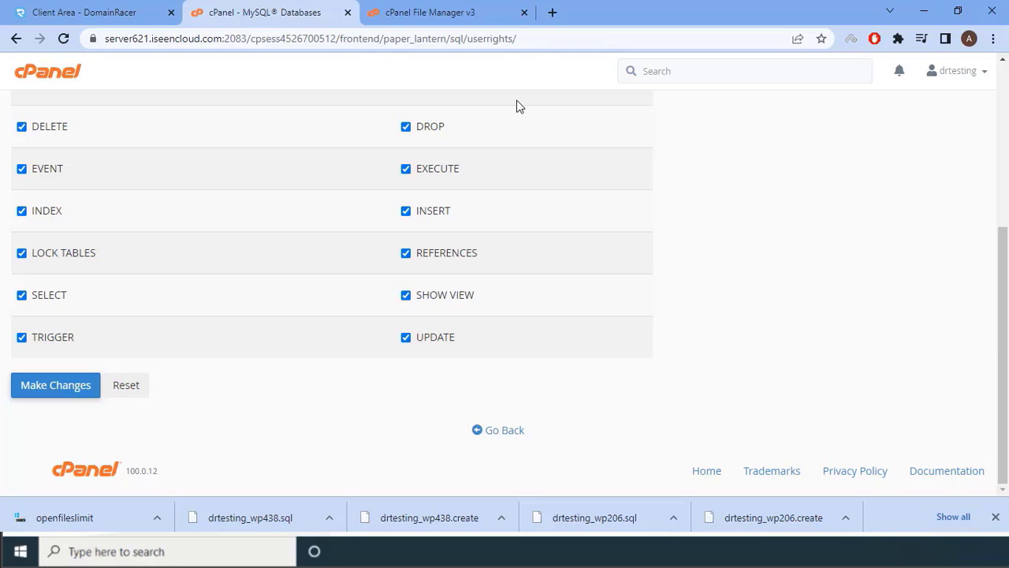
click(446, 17)
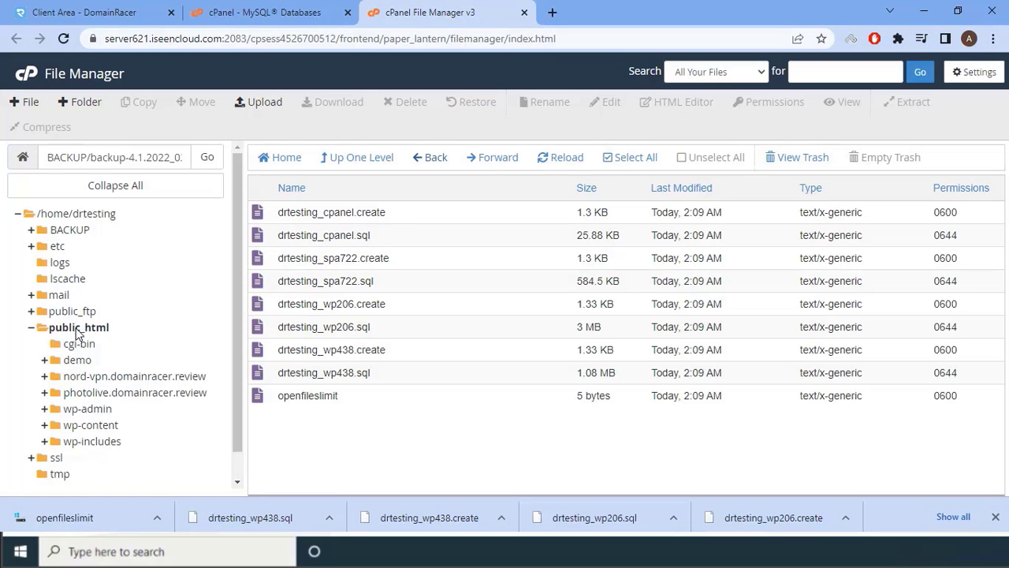
- Open public_html/wp-config.php in the code editor to view its DB_NAME and DB_USER settings
click(79, 328)
scroll(454, 396, down, 5)
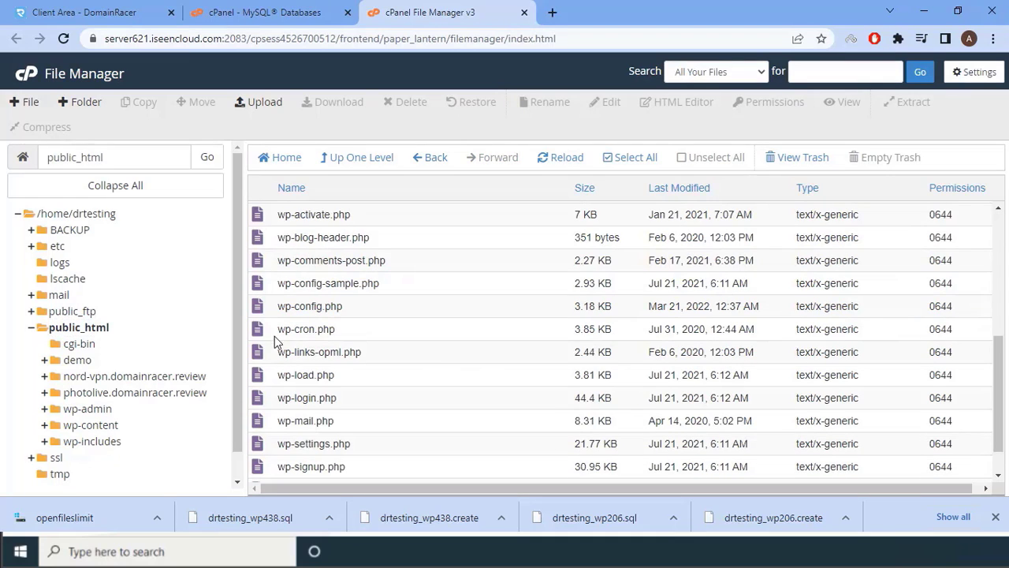
click(363, 313)
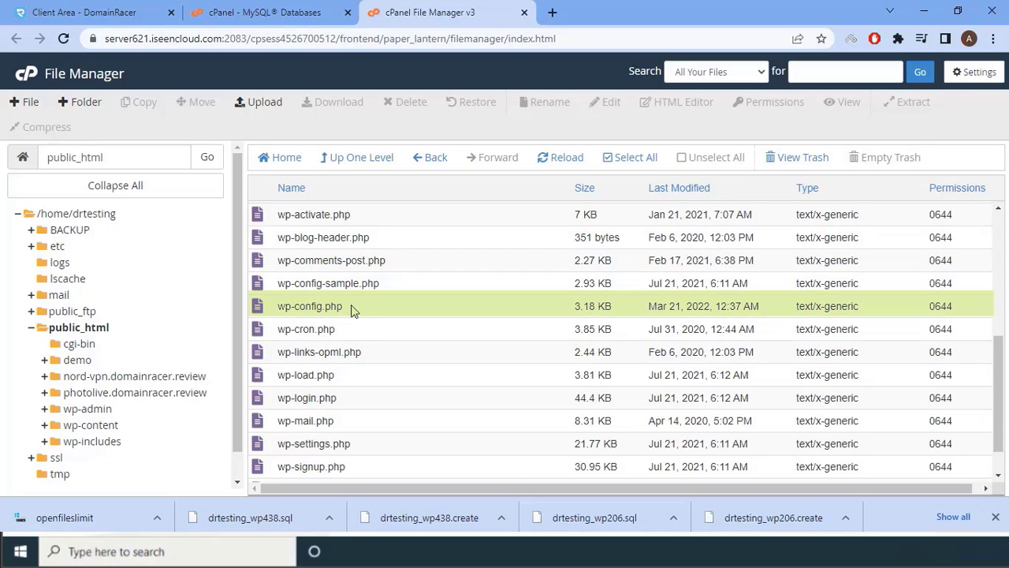
right_click(353, 310)
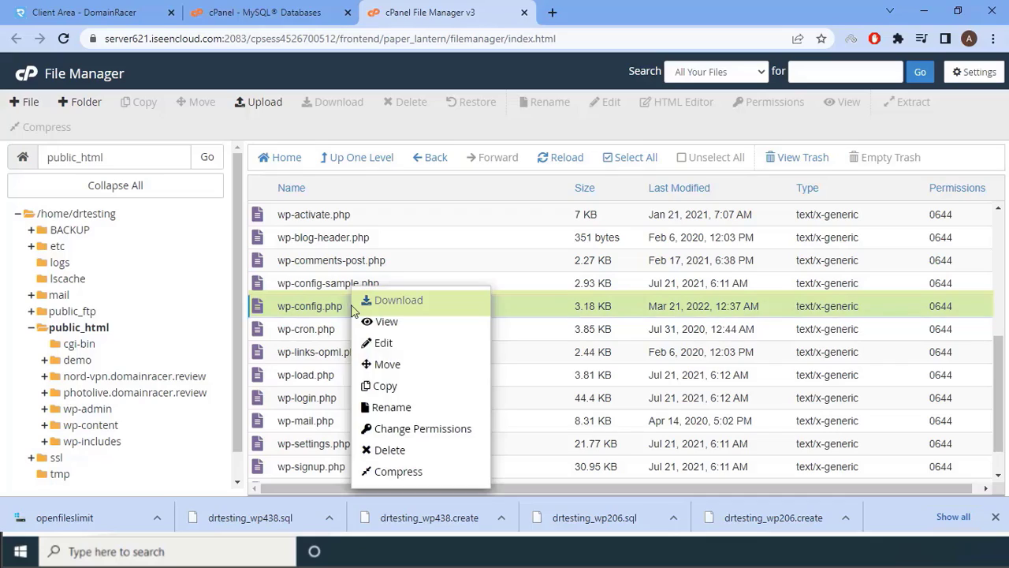
click(409, 345)
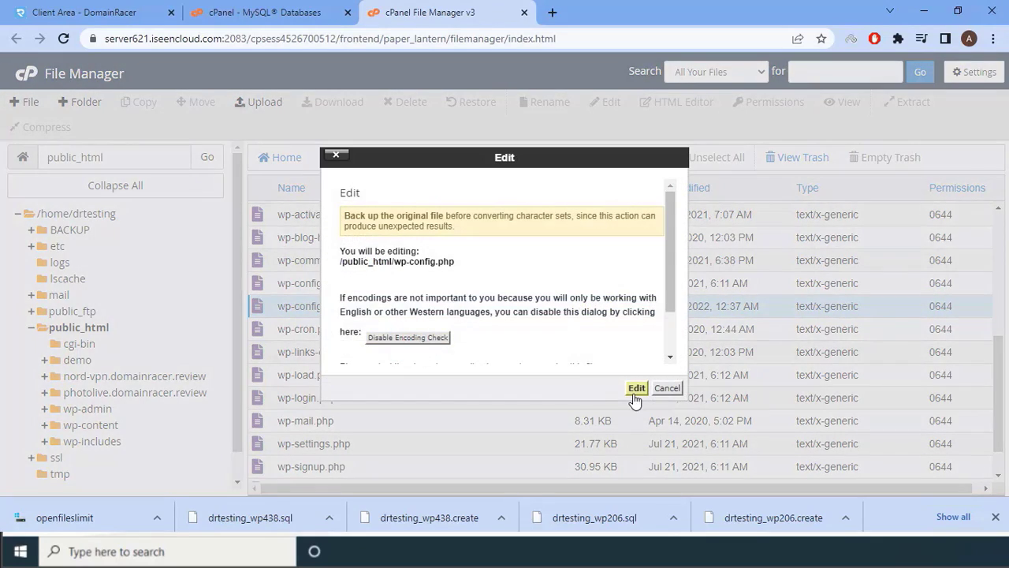
click(637, 387)
scroll(293, 326, down, 2)
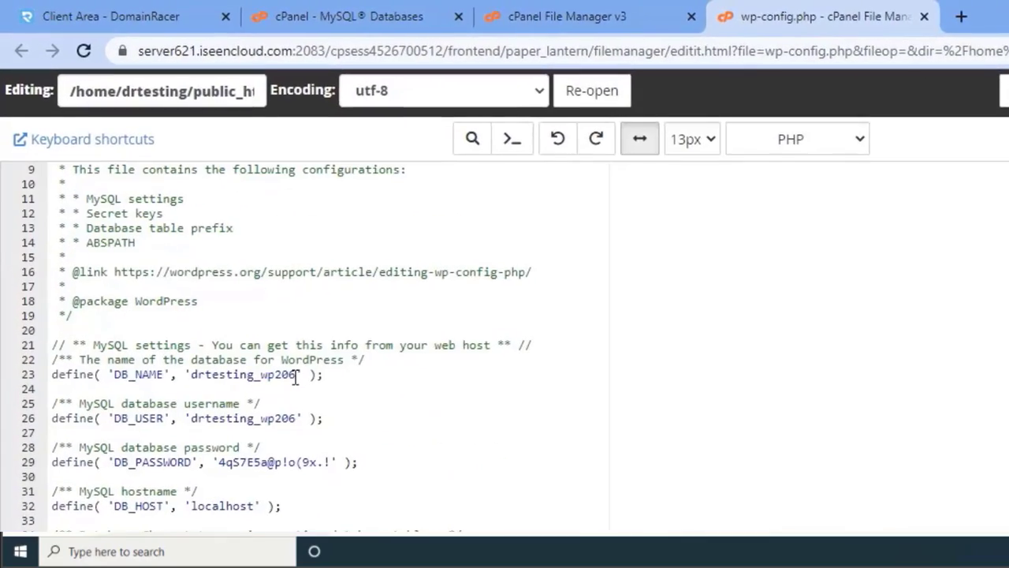
- Replace the old DB_PASSWORD value on line 29 of wp-config.php with the new password, then save
click(261, 330)
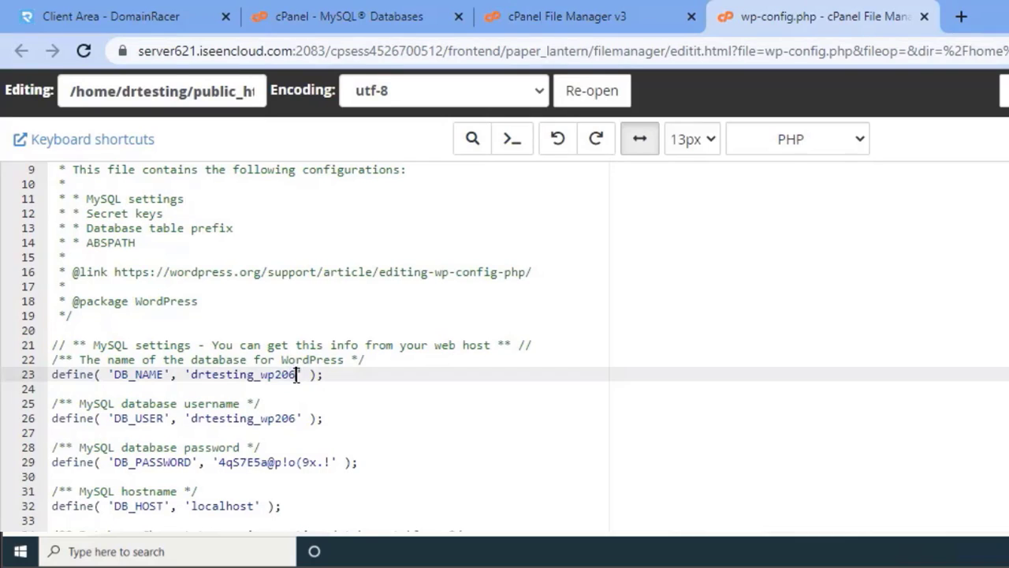
drag(297, 374, 192, 374)
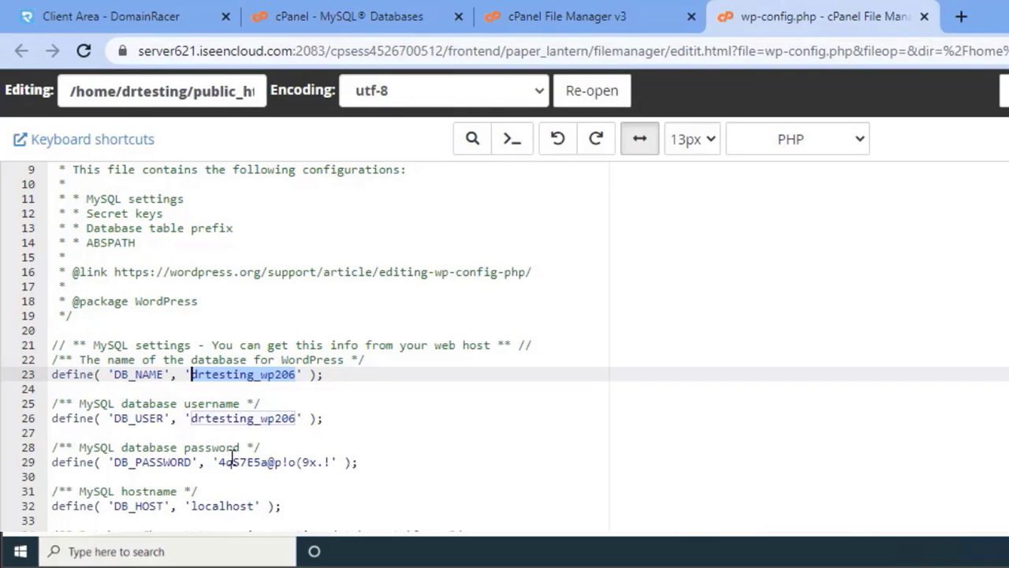
drag(218, 462, 332, 464)
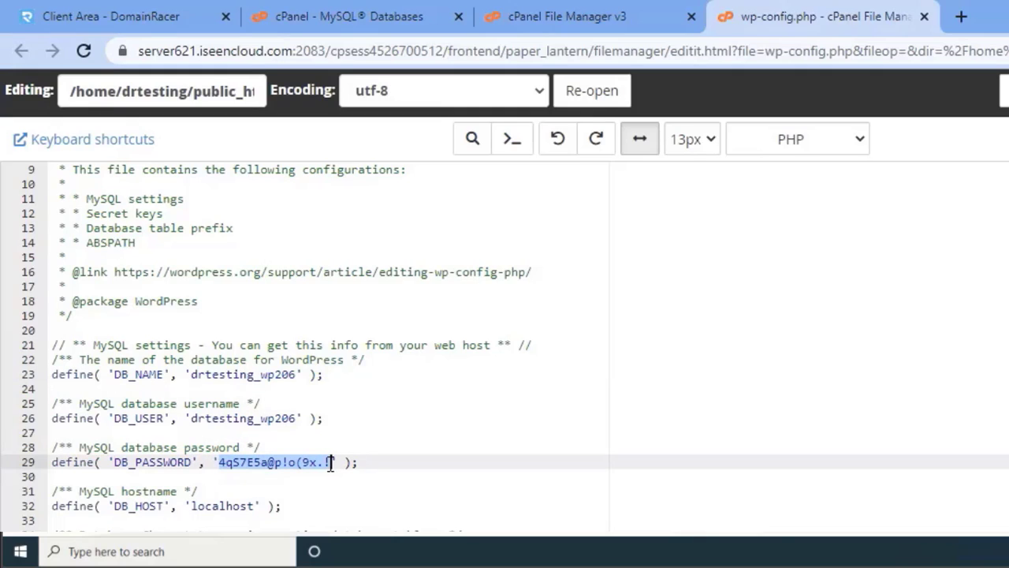
key(ctrl+v)
key(ctrl+z)
key(ctrl+v)
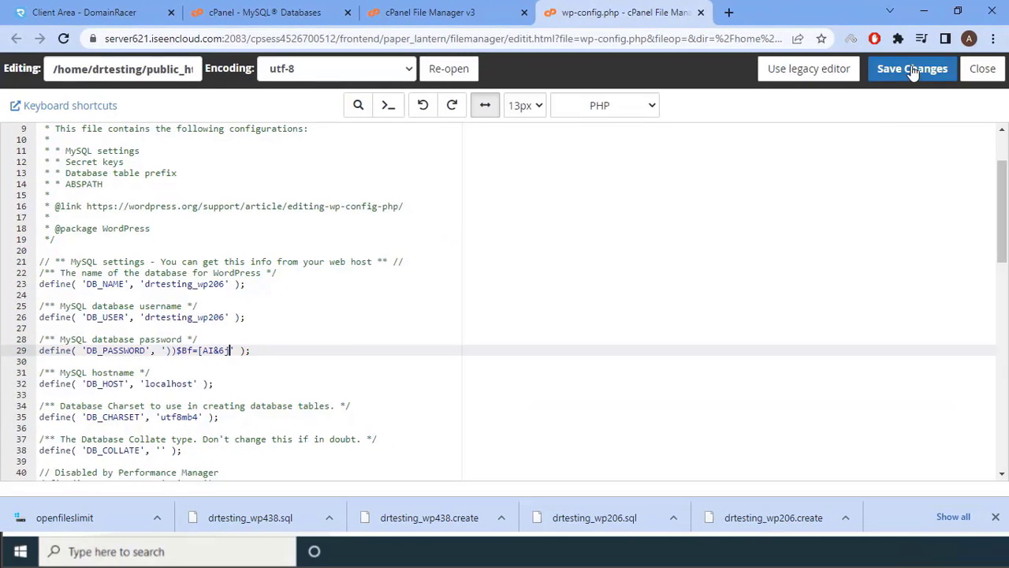
click(912, 70)
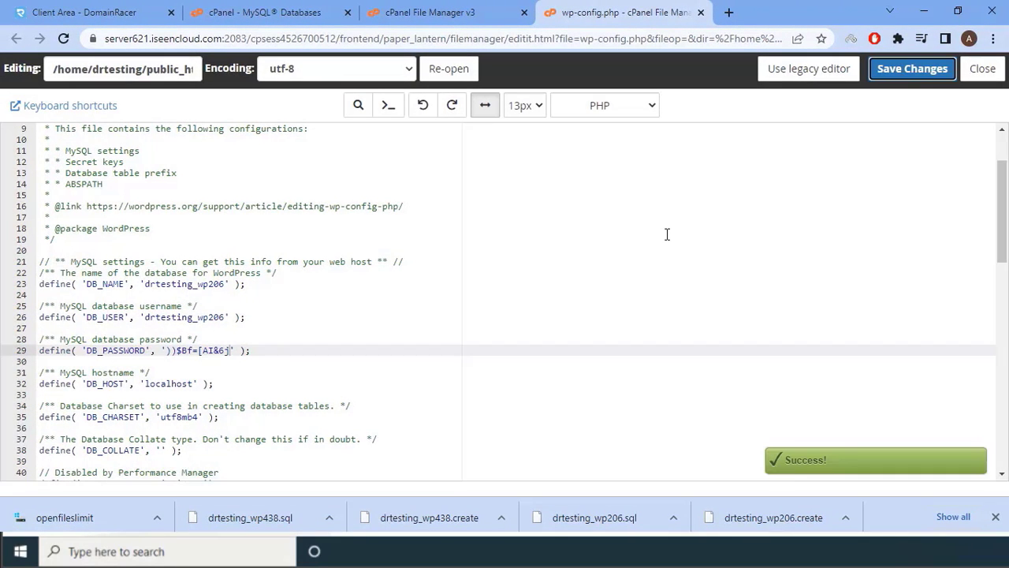